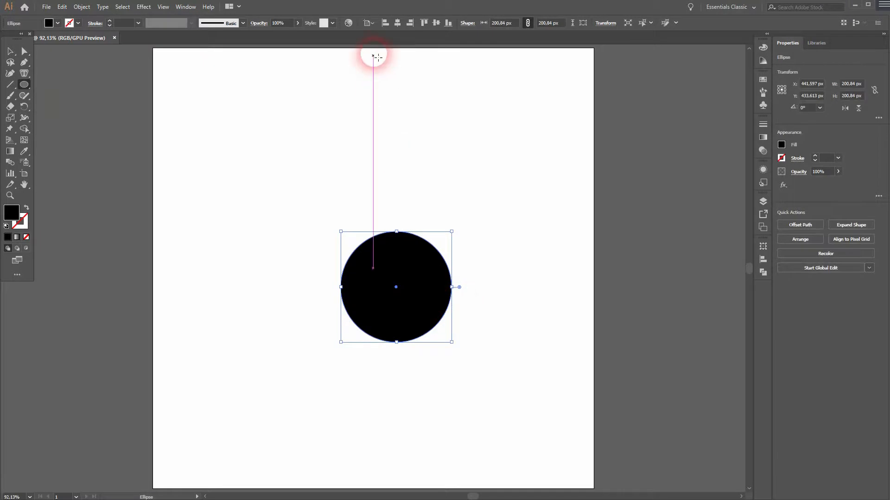
Center the circle horizontally and vertically on the artboard and swap its fill and stroke to leave only a black outline.
left_click(397, 23)
left_click(436, 23)
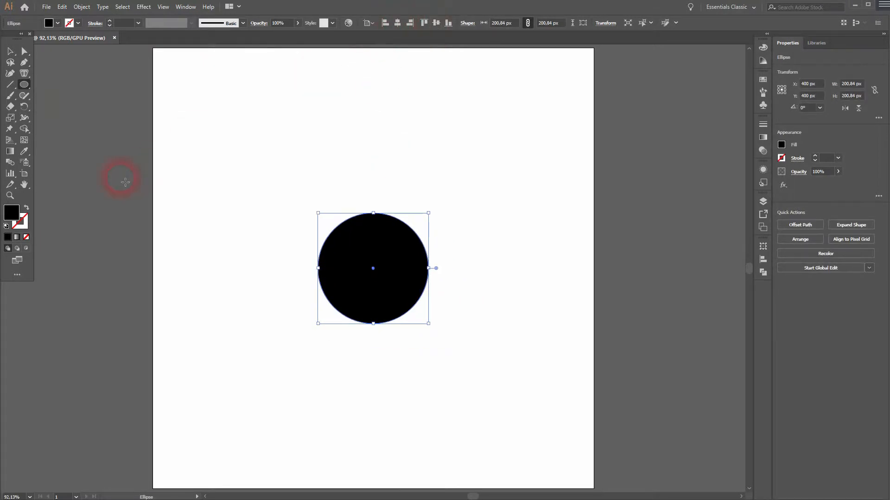
left_click(31, 208)
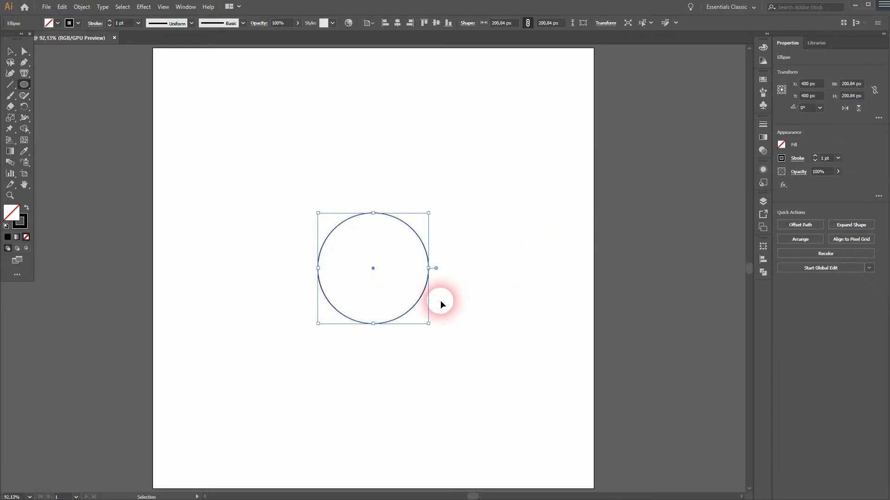
Draw a larger concentric circle about 290 px in diameter around the first one, then deselect it.
left_click_drag(428, 270, 464, 188)
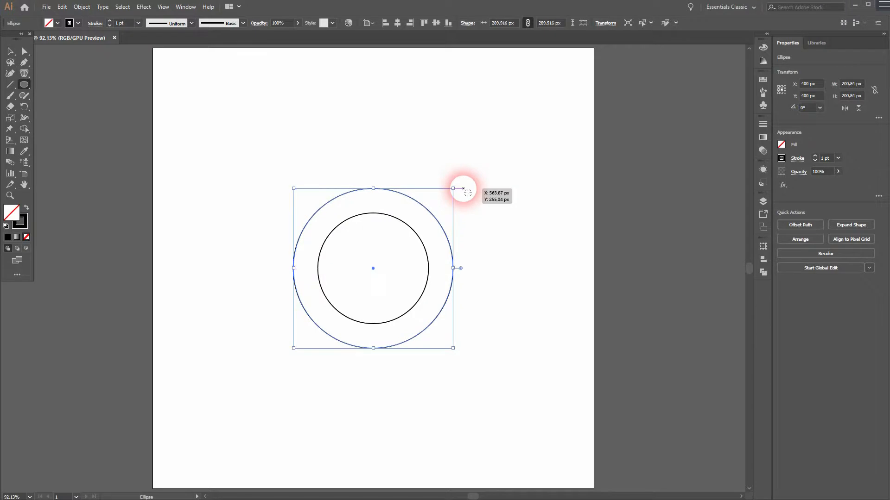
key("c")
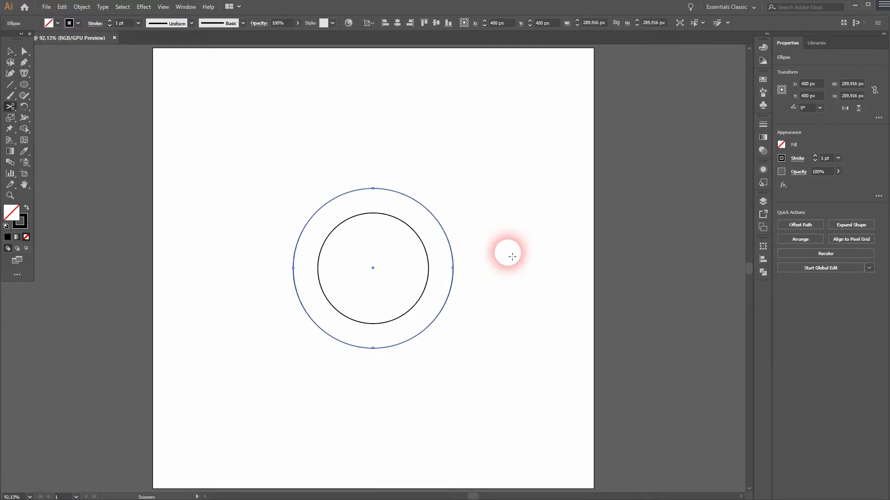
key("v")
left_click(405, 365)
left_click_drag(272, 405, 550, 162)
left_click(533, 187)
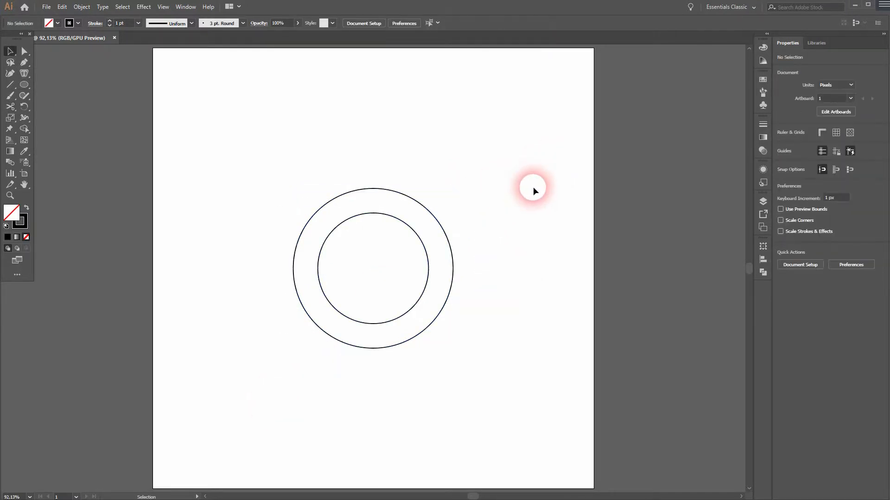
Draw a small circle about 45 px in diameter between the two rings, level with their center on the left side.
left_click(24, 86)
scroll(304, 275, "up", 4)
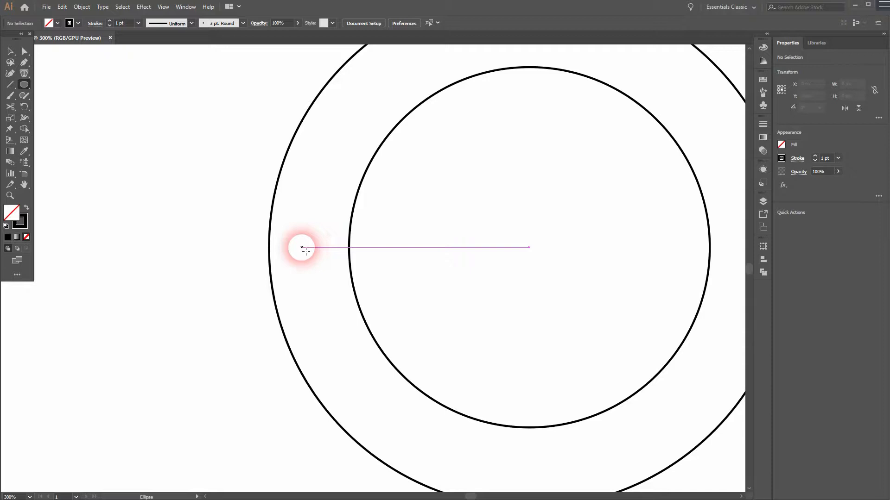
left_click_drag(311, 247, 351, 278)
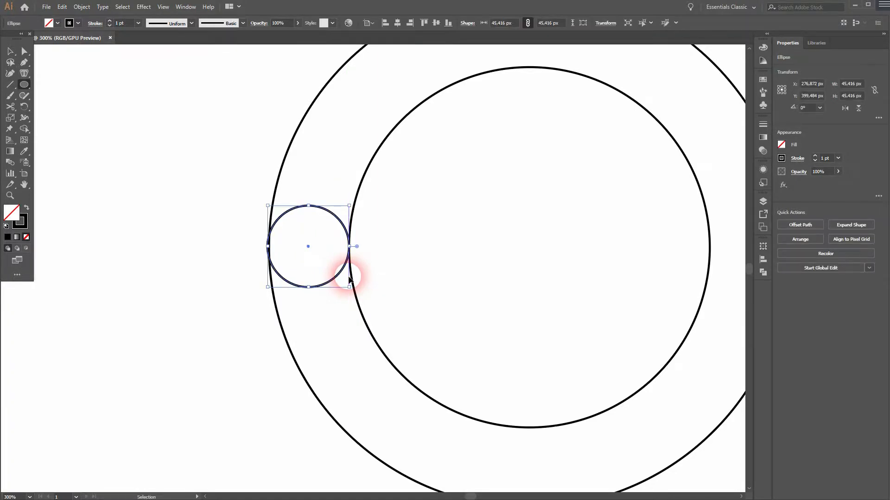
In outline view, shrink the small circle to about 44.5 px so it just touches both rings, then restore the preview.
key("ctrl+y")
scroll(265, 263, "up", 4)
left_click_drag(462, 217, 337, 274)
left_click_drag(157, 252, 164, 253)
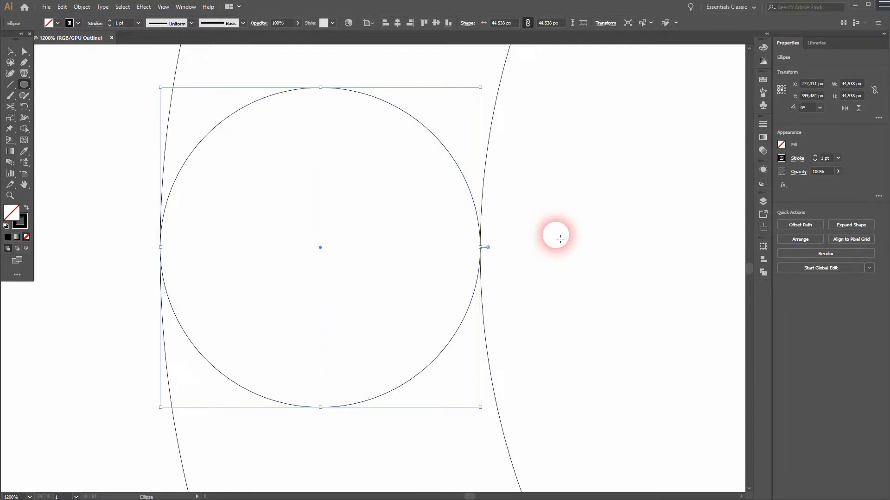
key("ctrl+y")
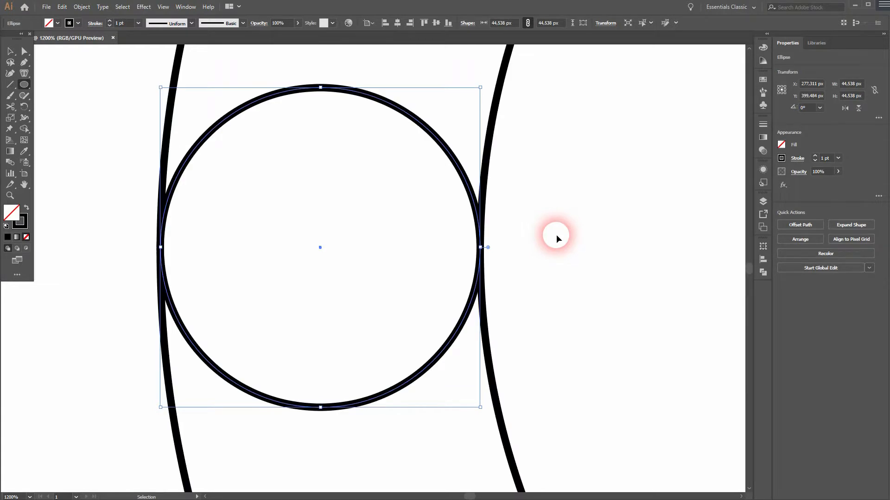
Nudge the small circle left to X 239.311 px so it straddles the outer ring's edge.
key("ctrl+0")
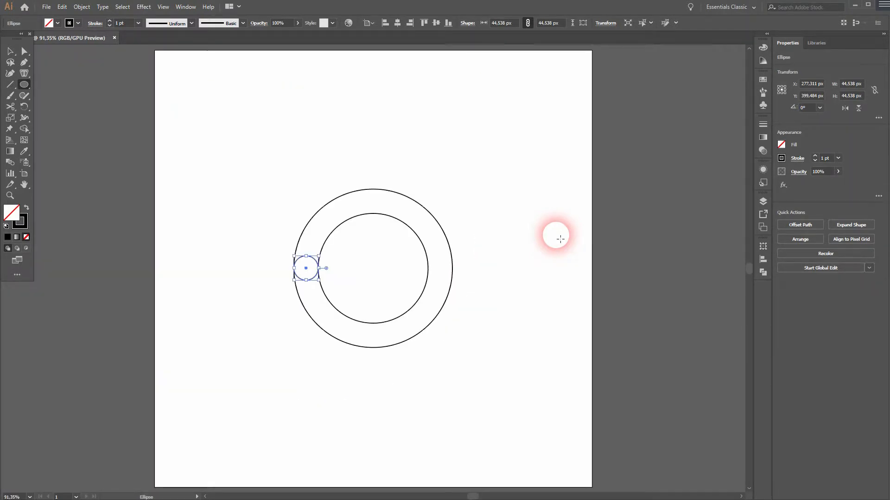
key("v")
key("Left")
key("Left")
key("Left")
key("Left")
key("Left")
key("Left")
key("Left")
key("Left")
key("Left")
key("Left")
key("Left")
key("Left")
key("Left")
key("Left")
key("Left")
key("Left")
key("Left")
key("Left")
key("Left")
key("Left")
key("Left")
key("Left")
key("Left")
key("Left")
key("Left")
key("Left")
key("Left")
key("Left")
key("Left")
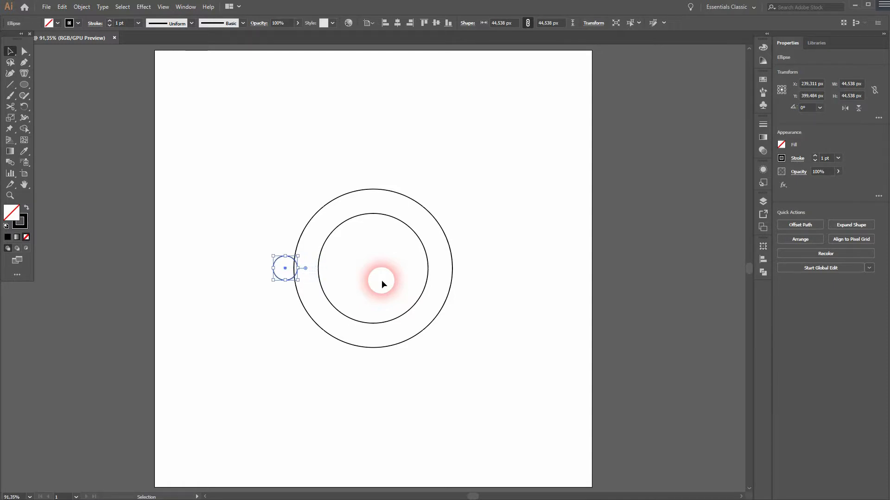
key("Left")
key("Left")
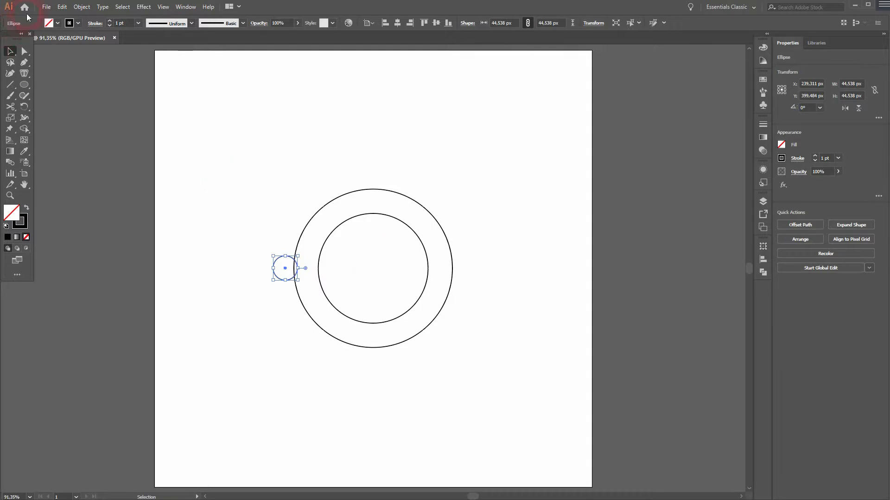
Offset the small circle's path outward by 8 px with preview on.
left_click(62, 8)
left_click(81, 6)
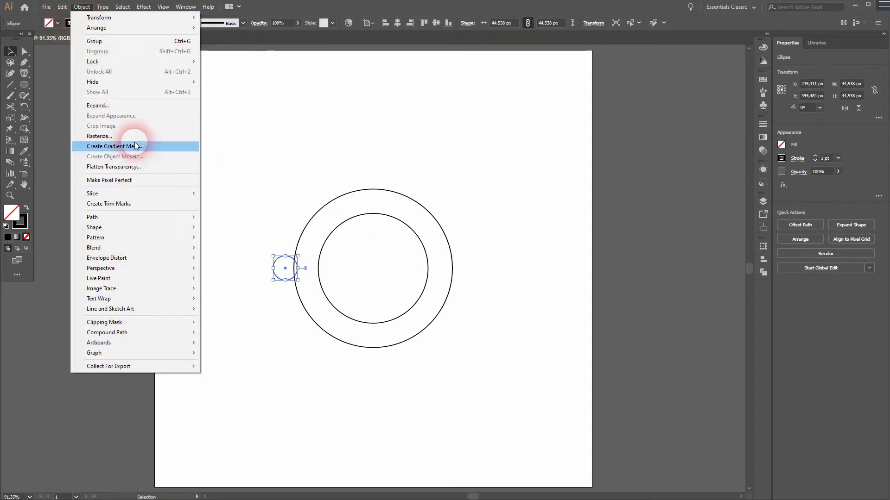
mouse_move(160, 217)
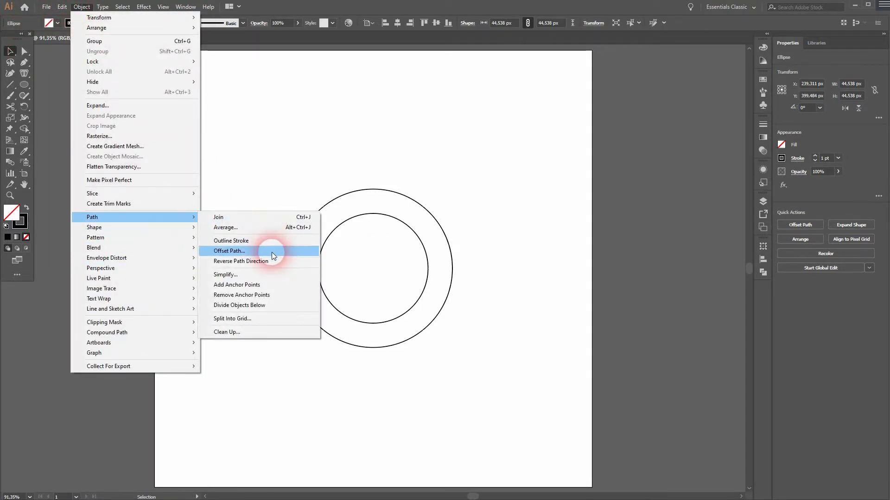
left_click(271, 251)
left_click(676, 213)
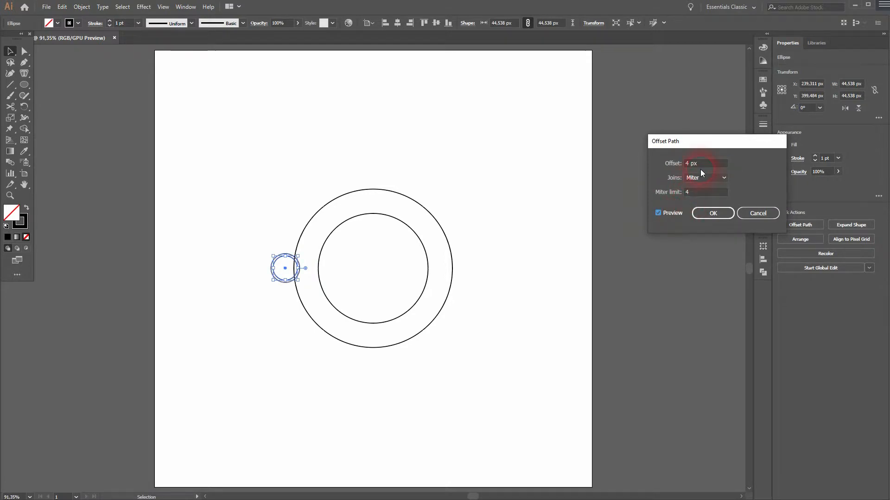
key("Up")
key("Up")
key("Up")
key("Up")
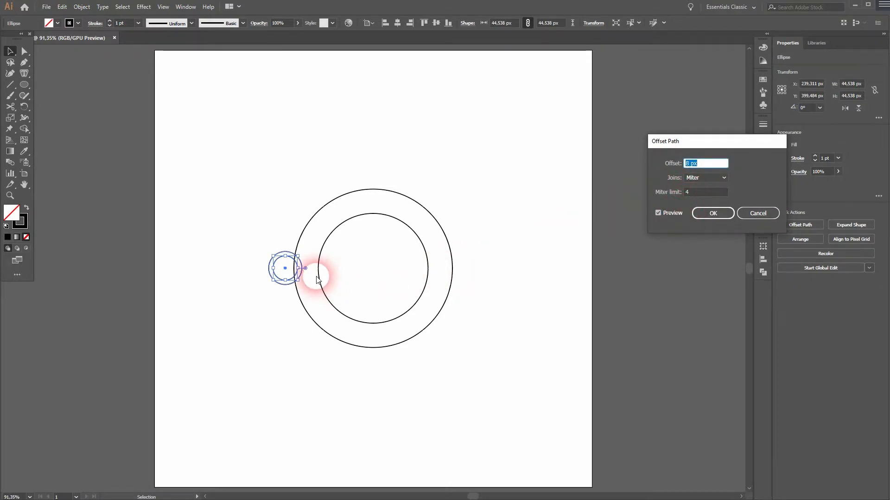
left_click(718, 216)
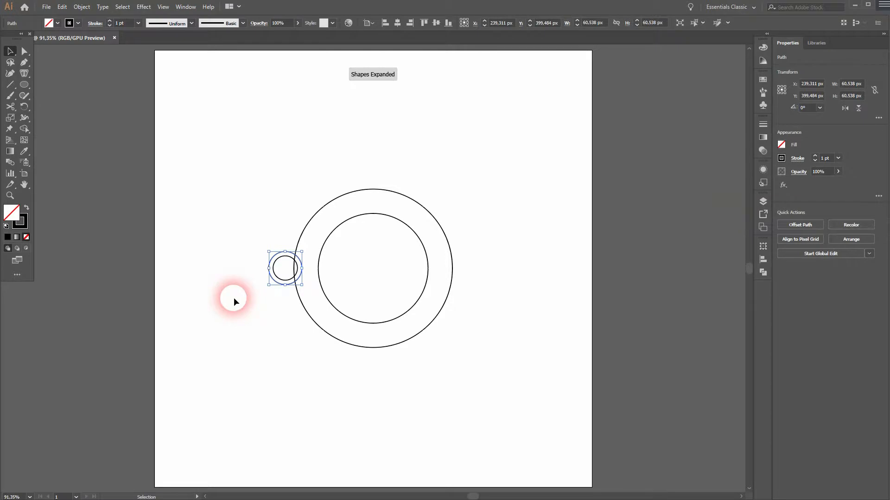
Make a copy of both small circles rotated by 360/4 (90°) about the center of the large rings.
left_click_drag(254, 298, 282, 236)
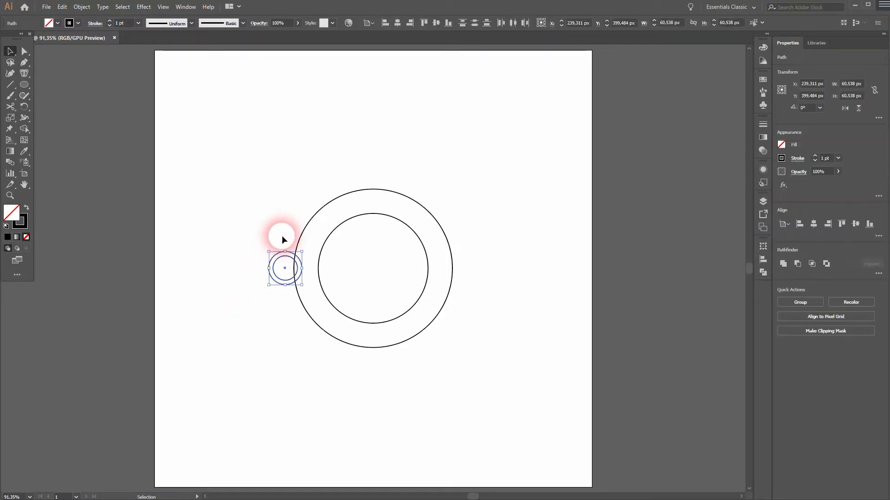
left_click(25, 106)
mouse_move(348, 268)
left_mouse_down()
mouse_move(384, 274)
mouse_move(376, 272)
left_mouse_up()
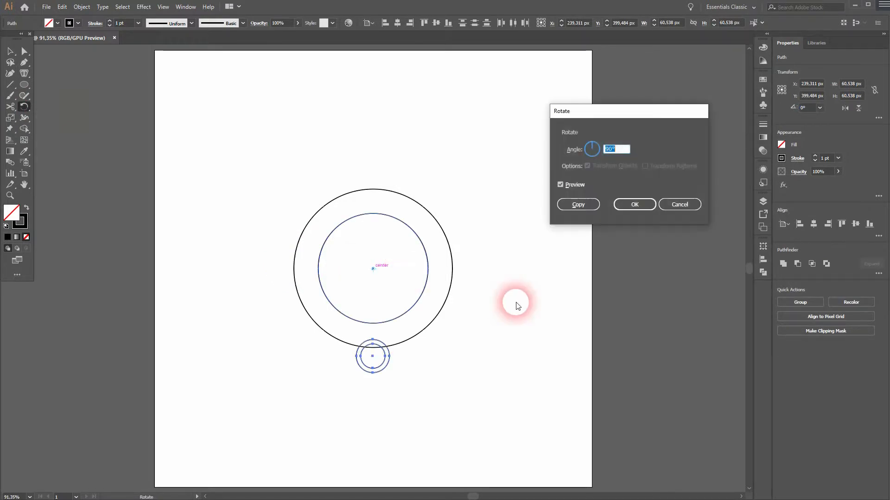
left_click(629, 148)
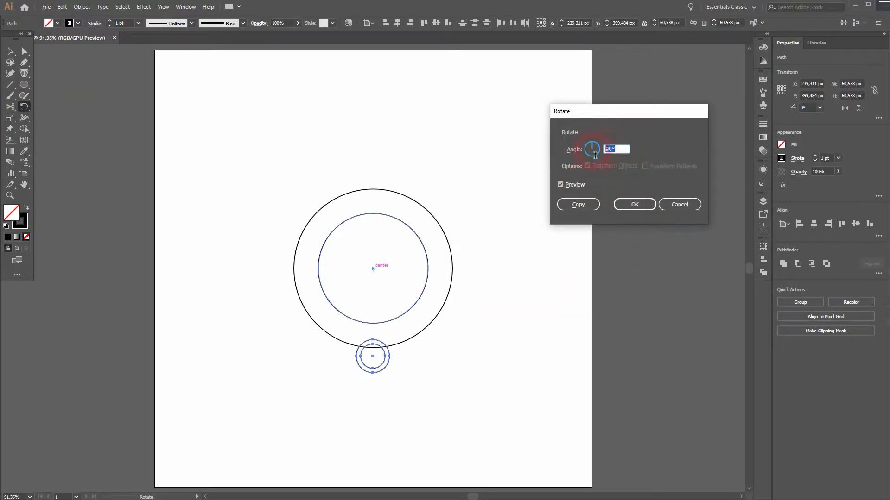
type("360/4")
left_click(632, 204)
left_click(567, 183)
left_click(566, 183)
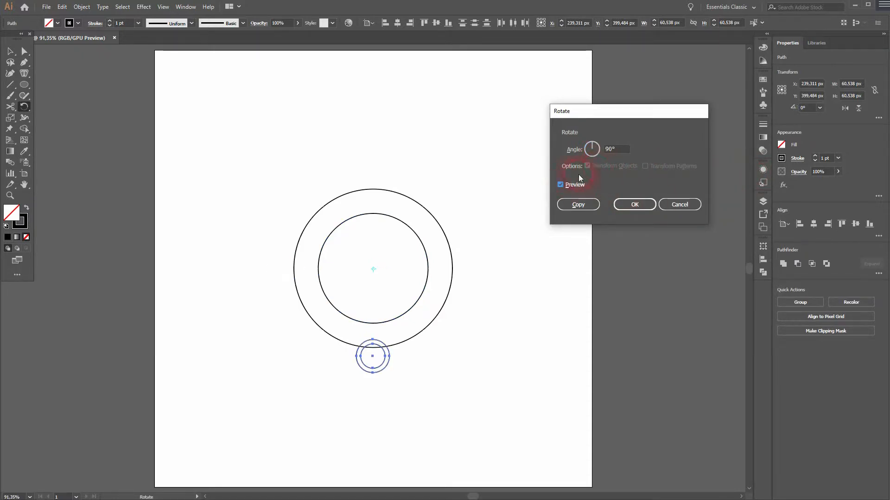
left_click(578, 204)
Repeat the rotated copy twice to place small circle pairs on all four sides of the outer ring, then deselect.
key("ctrl+d")
key("ctrl+d")
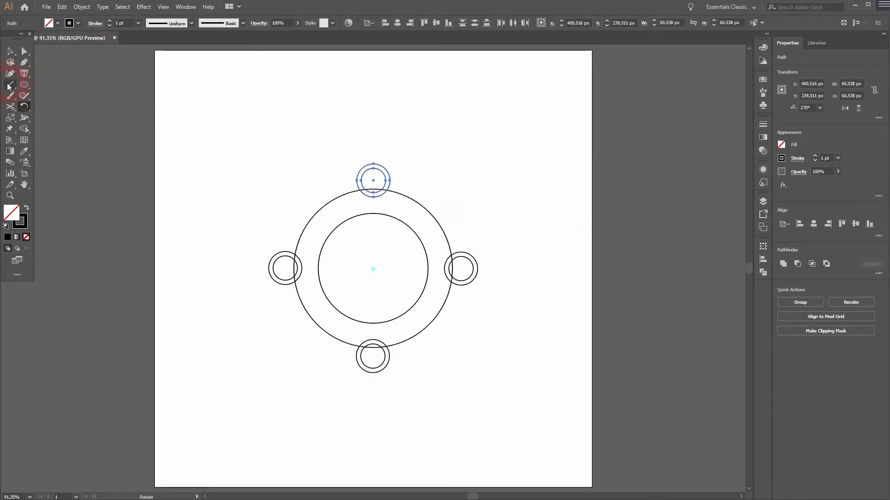
left_click(255, 180)
Draw a horizontal line about 485 px long through the center of the rings.
left_click(10, 85)
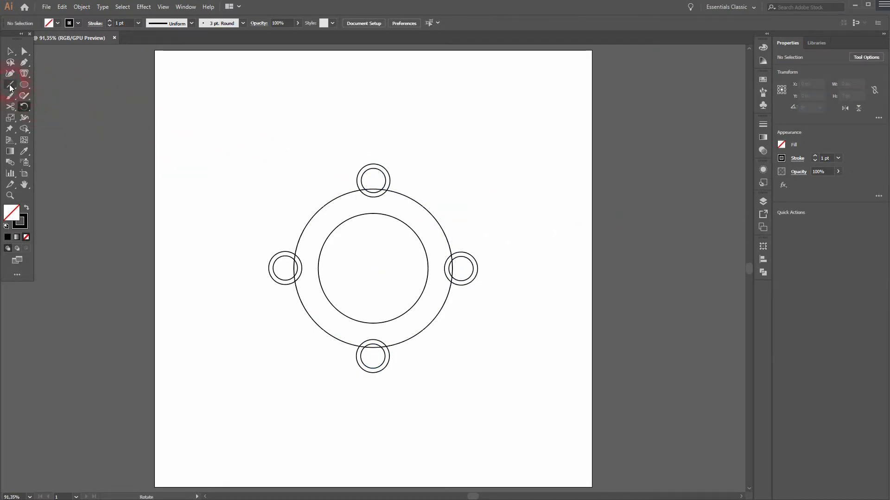
left_click_drag(376, 269, 510, 271)
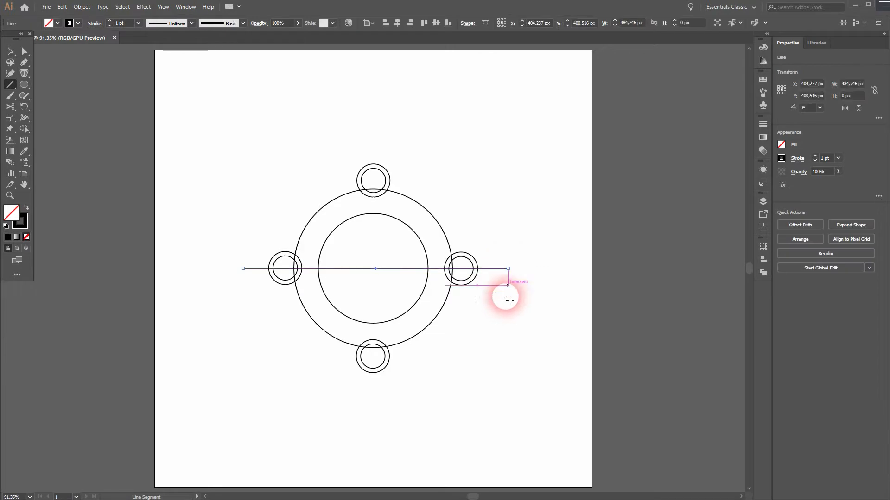
key("v")
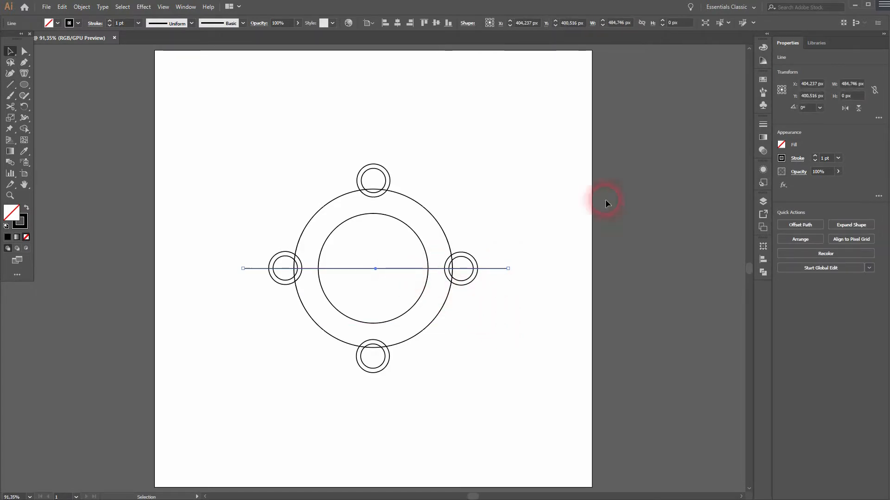
Set the line's rotation angle to 45°.
left_click(820, 108)
left_click(811, 114)
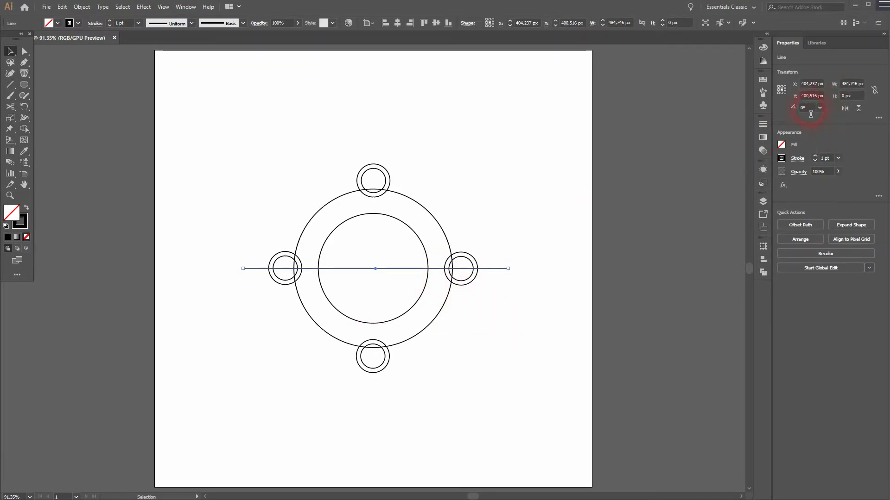
type("45")
key("Return")
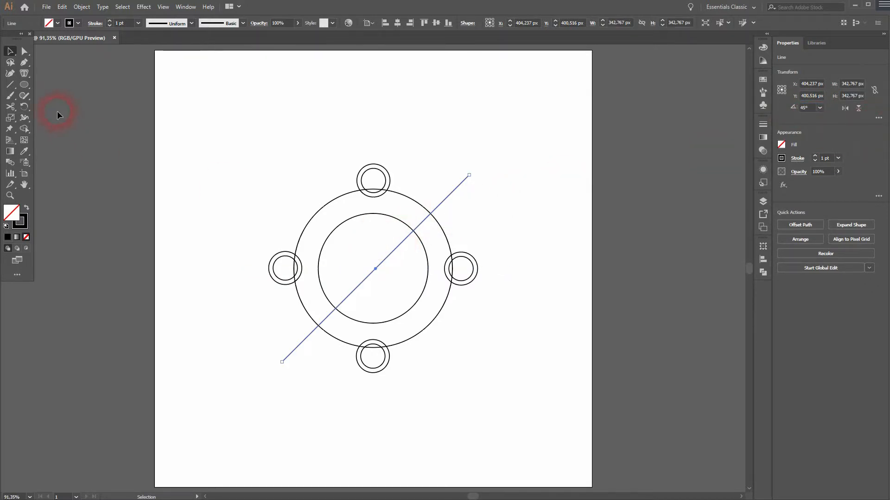
Make a copy of the diagonal line rotated 90° about the center to form an X, then deselect.
left_click(25, 109)
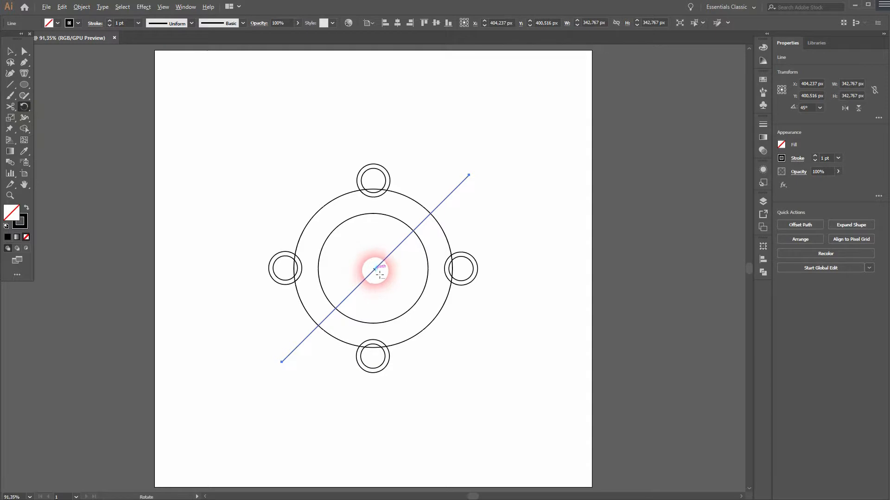
left_click(376, 268, "alt")
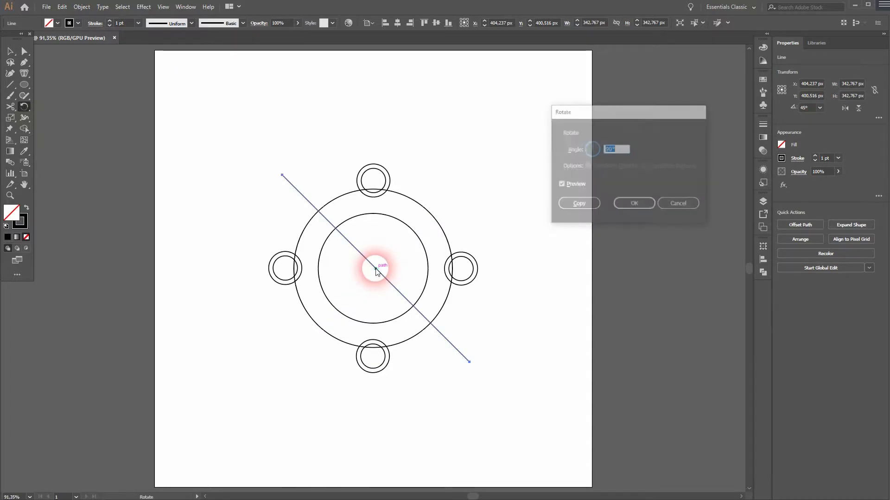
left_click(693, 206)
left_click(578, 205)
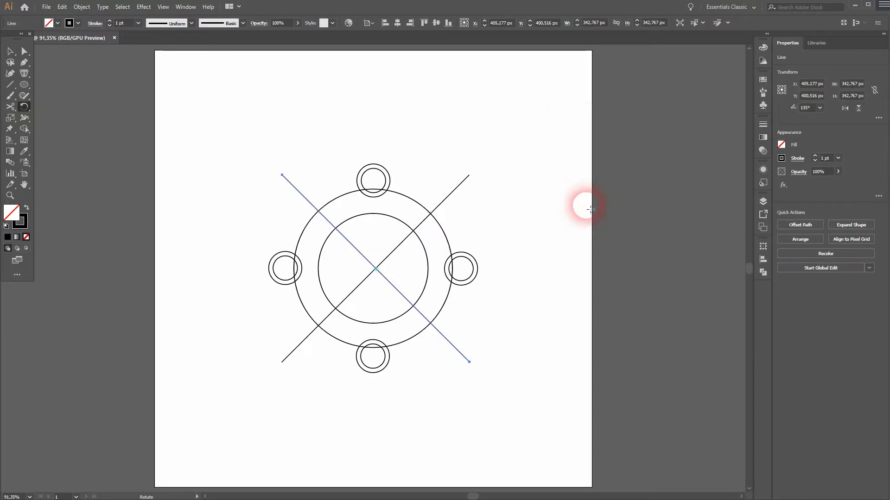
key("v")
left_click(569, 254)
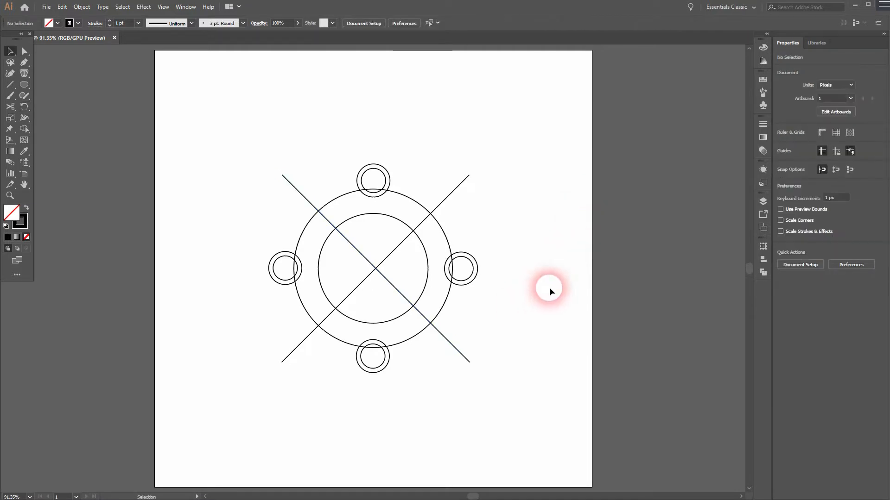
Select both diagonal lines and create 5 px offset paths around them with miter joins, then deselect.
left_click(453, 193)
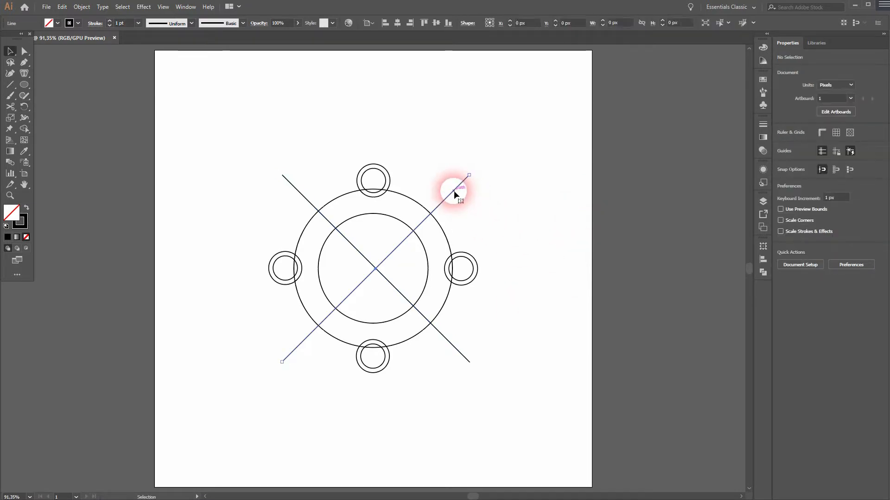
left_click(297, 191, "shift")
left_click(82, 7)
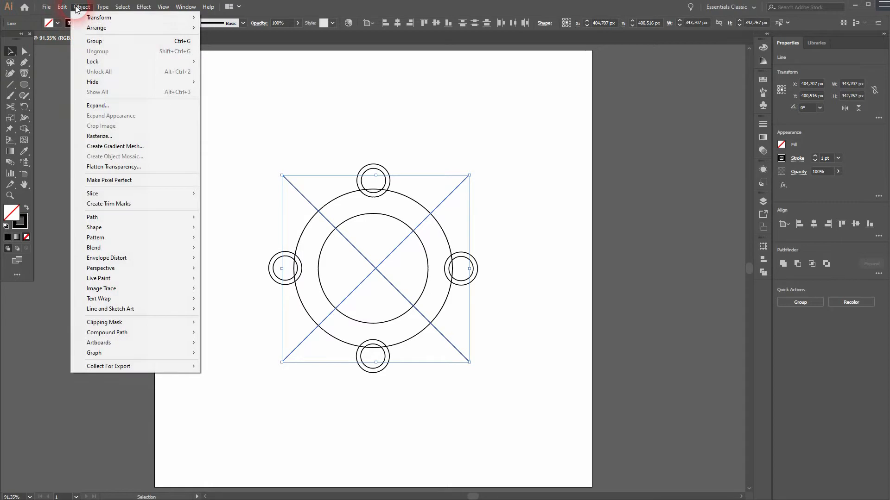
mouse_move(163, 216)
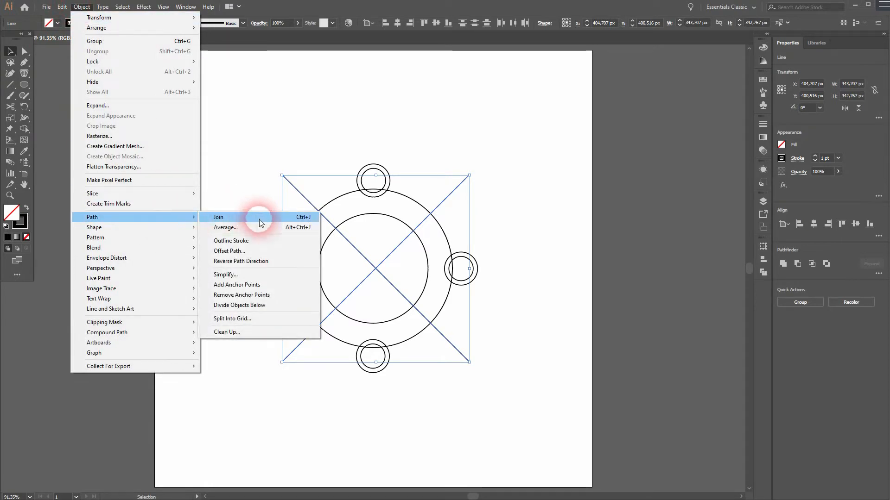
left_click(258, 251)
left_click(658, 213)
left_click(696, 165)
key("Down")
key("Down")
key("Down")
key("Down")
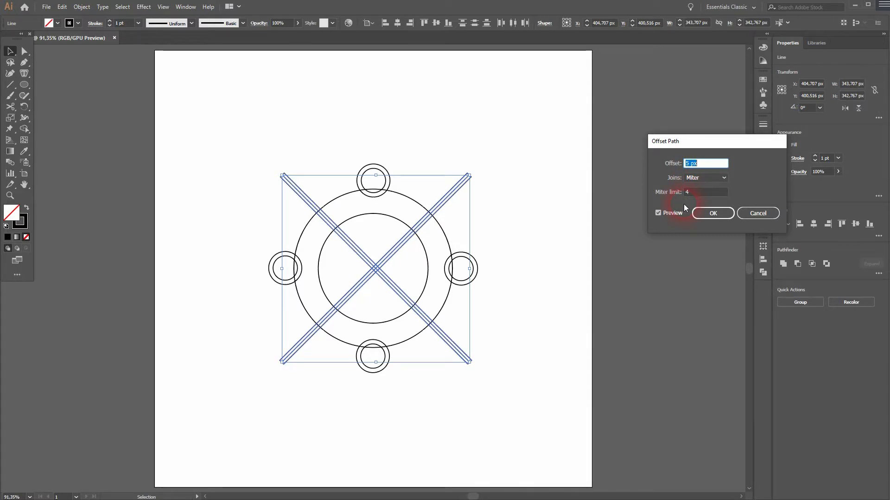
left_click(713, 213)
left_click(505, 315)
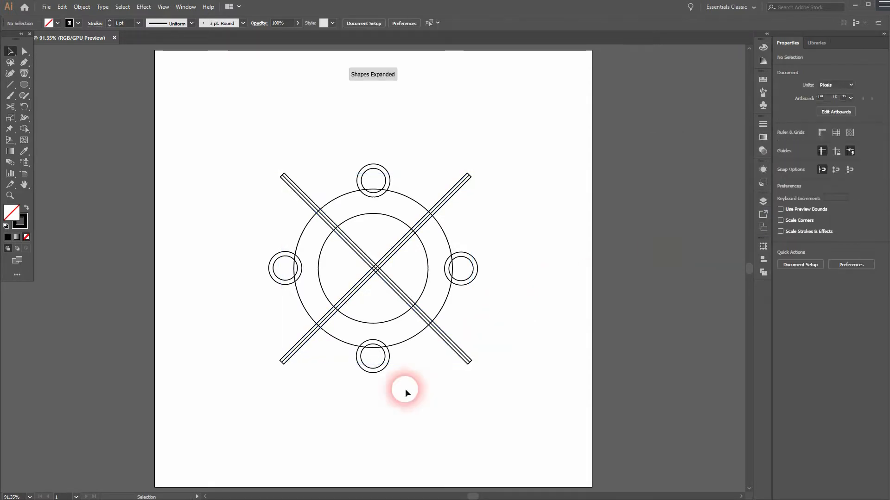
Select the whole design and merge all regions inside the inner circle into one shape with the Shape Builder.
scroll(312, 359, "up", 1)
scroll(315, 359, "up", 1)
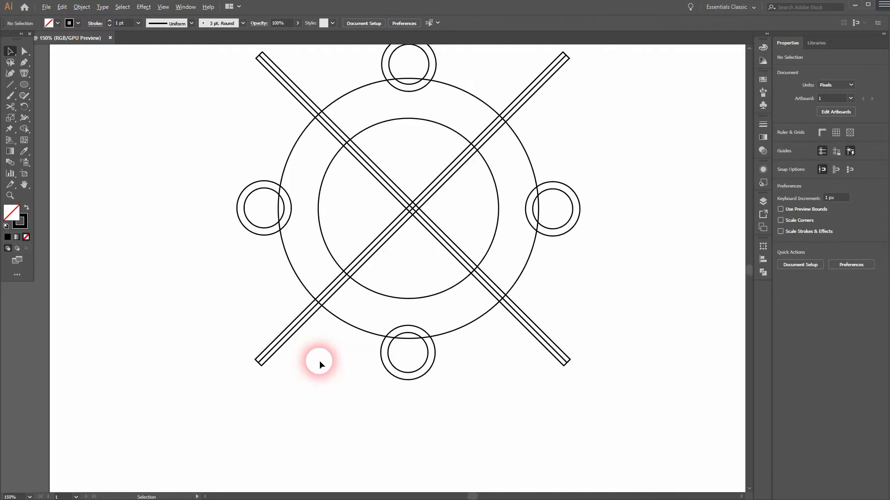
scroll(319, 361, "up", 1)
mouse_move(146, 442)
left_mouse_down()
mouse_move(455, 157)
mouse_move(579, 85)
left_mouse_up()
left_click_drag(24, 128, 65, 130)
mouse_move(291, 232)
left_mouse_down()
mouse_move(295, 265)
mouse_move(366, 225)
mouse_move(406, 263)
mouse_move(381, 302)
mouse_move(297, 298)
mouse_move(331, 282)
mouse_move(361, 252)
mouse_move(346, 269)
left_mouse_up()
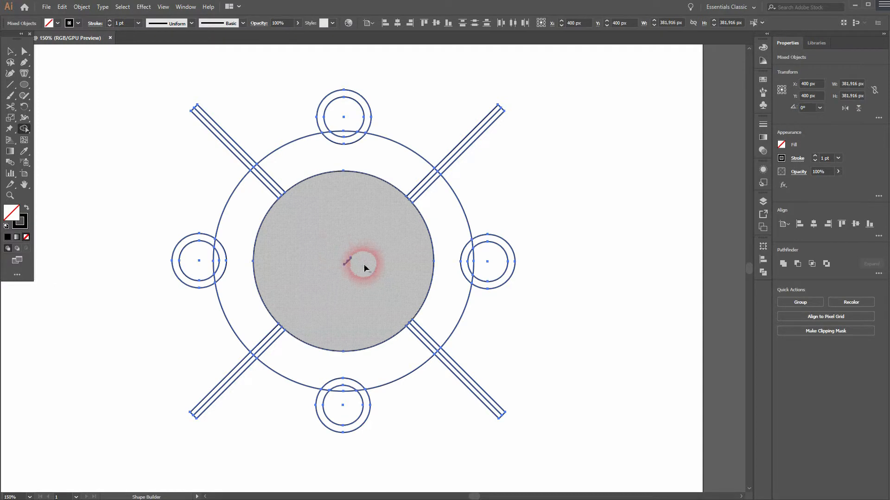
Remove the four diagonal bars outside the inner circle with the Shape Builder, splitting the ring into four separate segments.
mouse_move(278, 187)
left_mouse_down()
mouse_move(281, 199)
mouse_move(242, 148)
left_mouse_up()
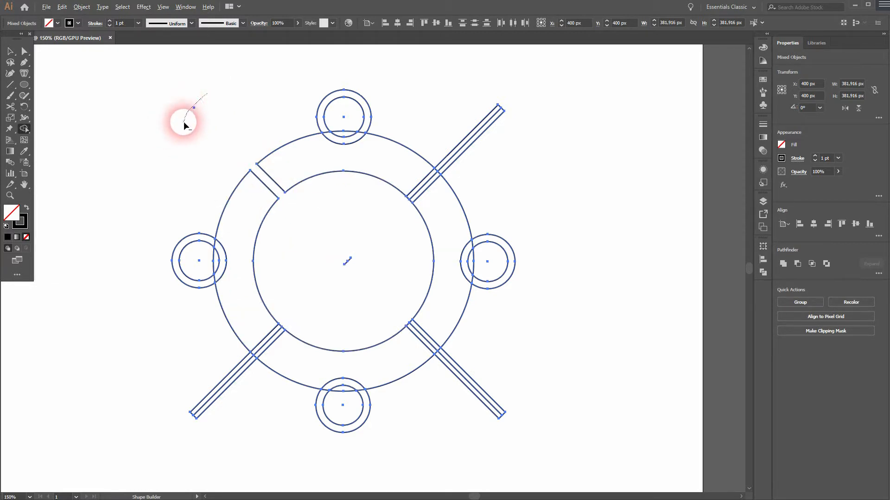
mouse_move(420, 192)
left_mouse_down()
mouse_move(457, 163)
mouse_move(437, 134)
left_mouse_up()
left_click(503, 406, "alt")
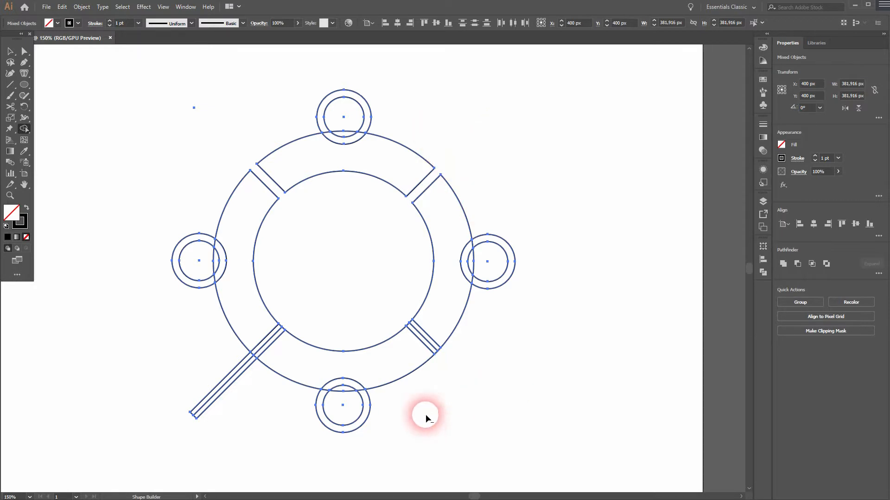
left_click(230, 368, "alt")
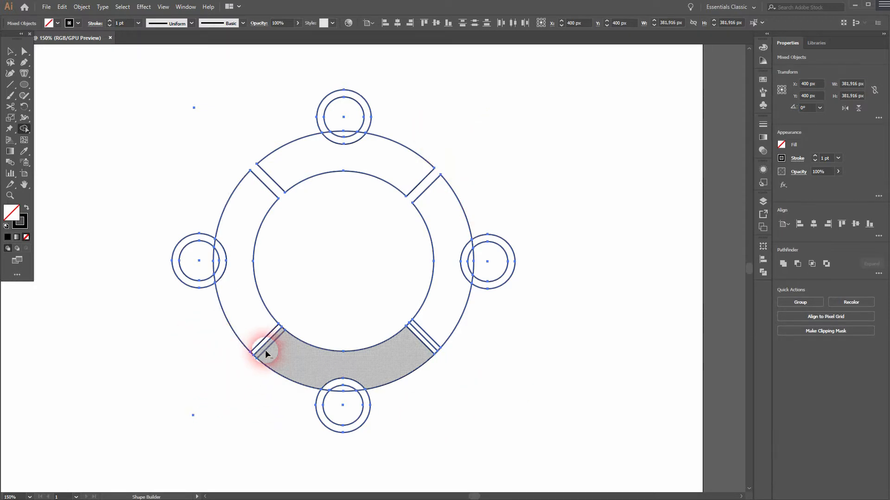
left_click(259, 351, "alt")
key("ctrl+z")
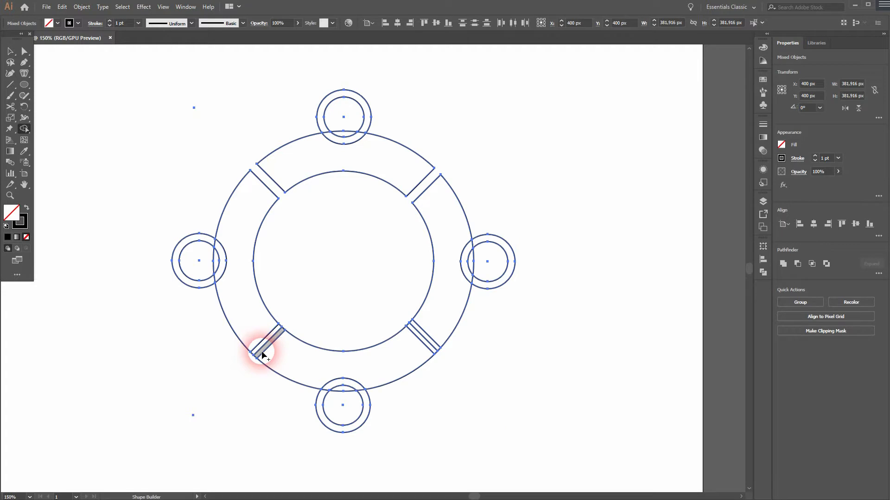
left_click(260, 352, "alt")
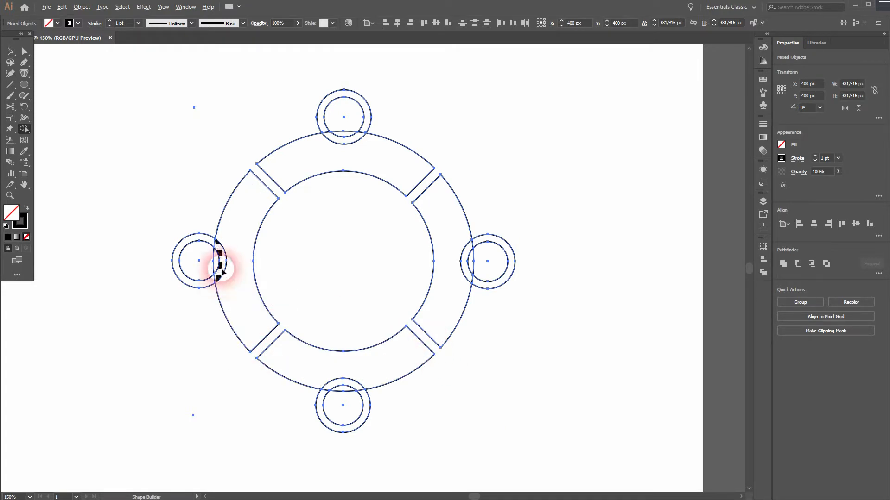
Remove the outer bands of the four small circle pairs, leaving solid small circles set in ring notches, then deselect.
left_click(209, 288, "alt")
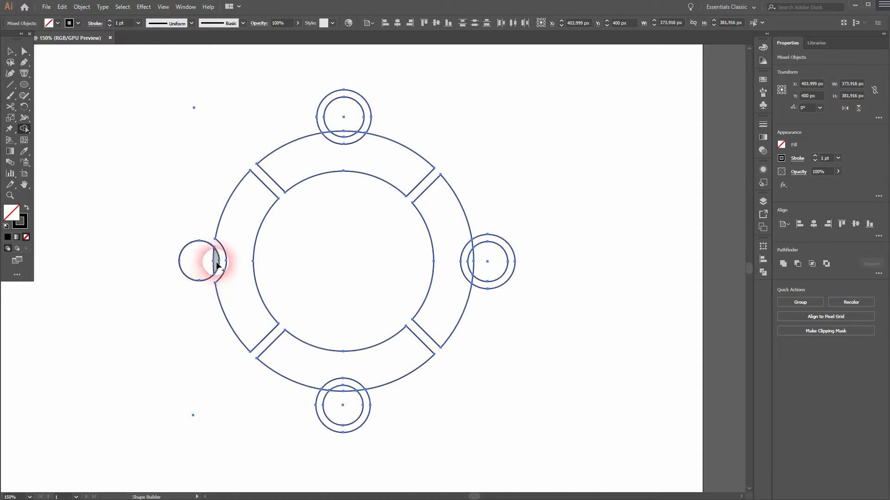
left_click(324, 132, "alt")
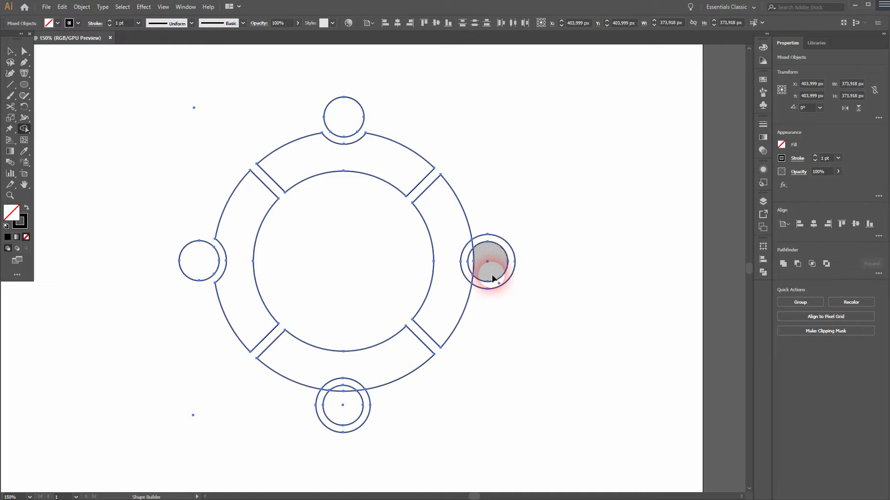
left_click(480, 241, "alt")
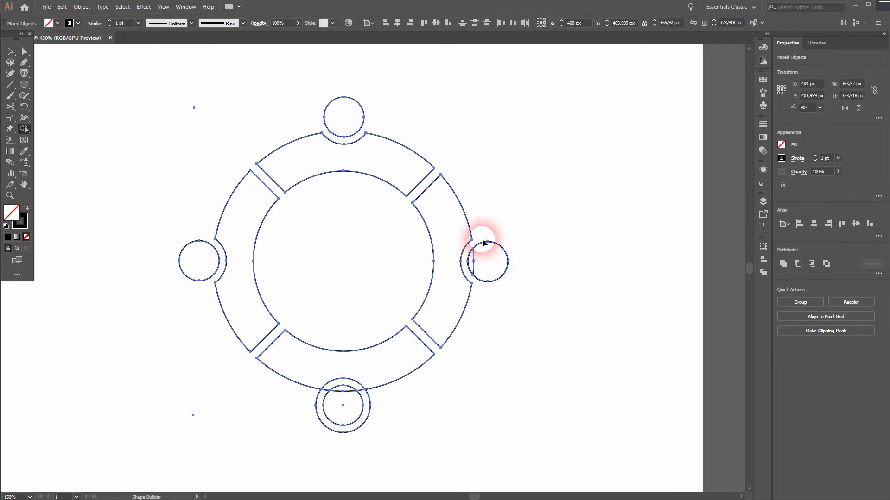
left_click(361, 393, "alt")
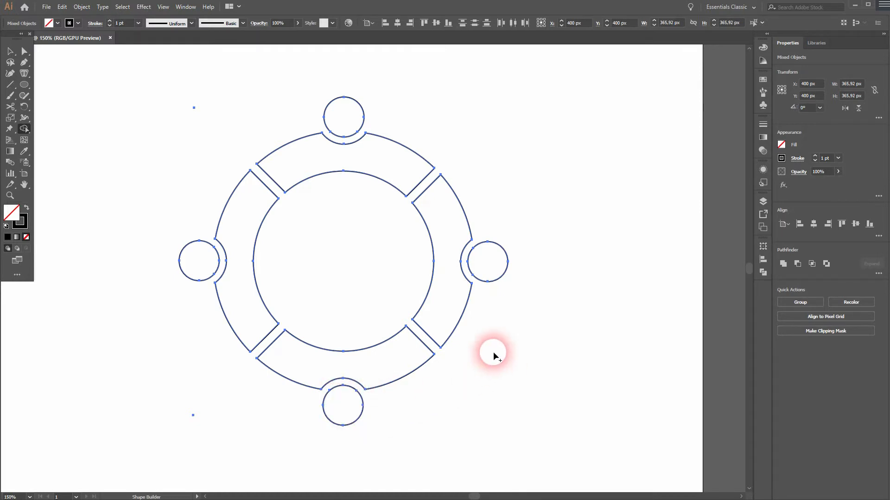
key("v")
left_click(549, 383)
Delete the two stray points beside the lower-left and upper-left diagonals of the ring.
left_click_drag(174, 450, 224, 393)
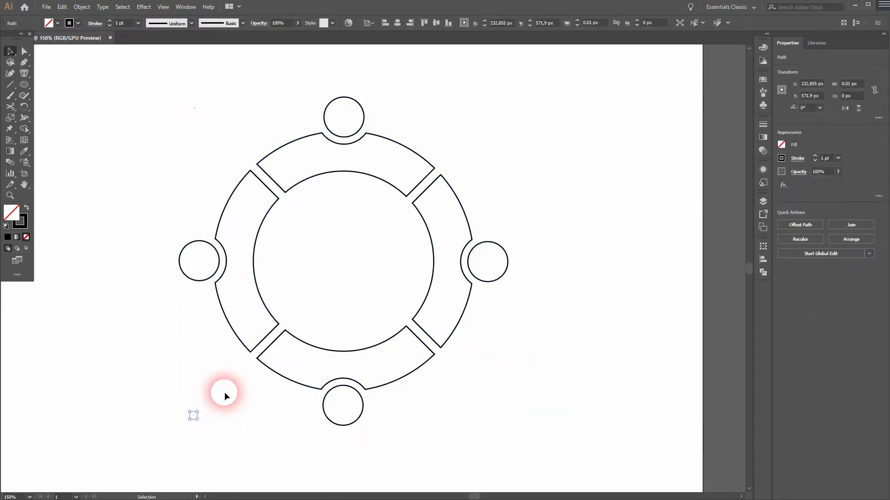
key("Delete")
left_click_drag(175, 131, 260, 76)
key("Delete")
left_click_drag(559, 202, 560, 199)
left_click_drag(485, 174, 503, 130)
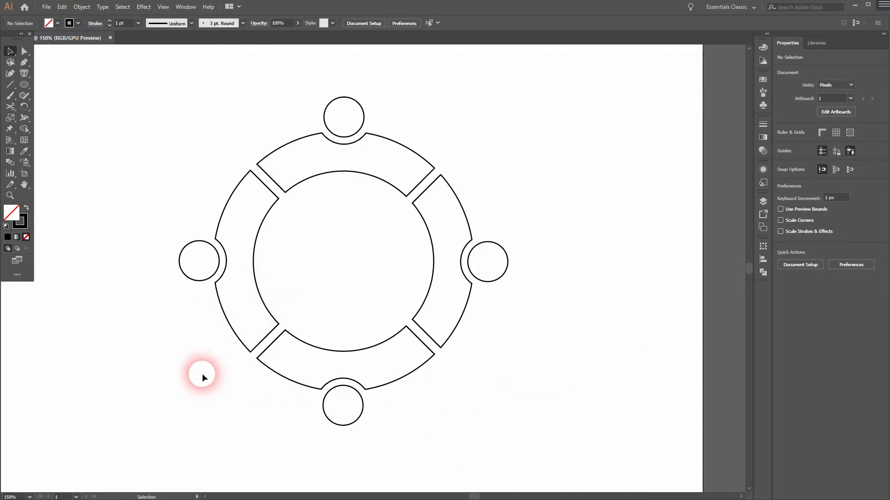
Select the whole design and check its separate regions with the Shape Builder, then deselect.
left_click_drag(212, 412, 551, 94)
left_click(84, 7)
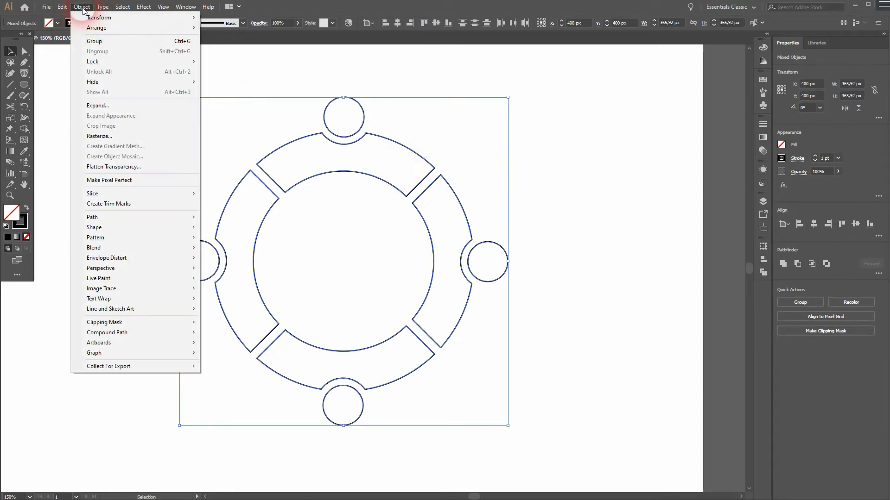
left_click(313, 91)
left_click_drag(139, 100, 570, 418)
left_click(26, 129)
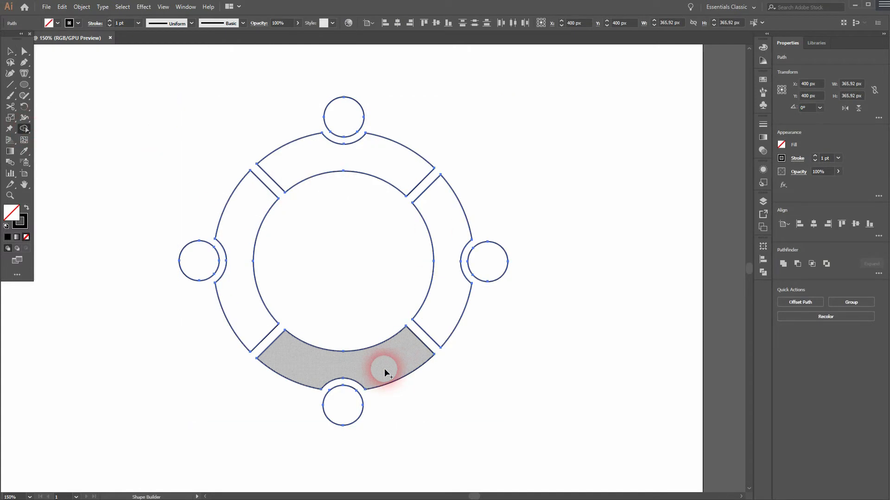
key("v")
left_click(147, 383)
Swap fill and stroke on the whole design to give every shape a black fill without outline, then deselect.
left_click(261, 309)
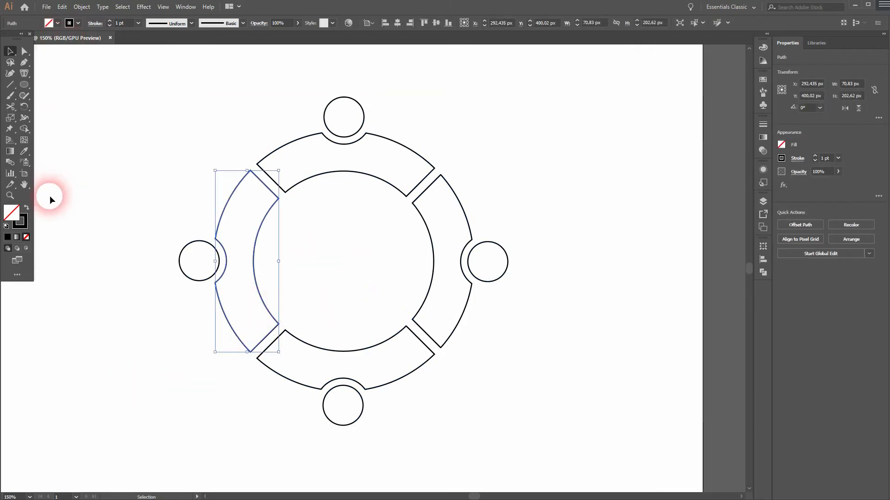
mouse_move(154, 415)
left_mouse_down()
mouse_move(505, 168)
mouse_move(519, 106)
left_mouse_up()
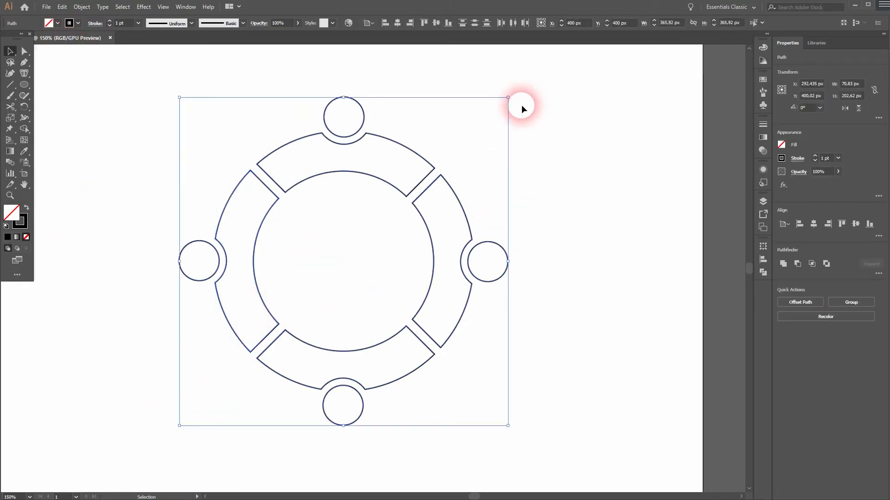
left_click(27, 209)
left_click(105, 303)
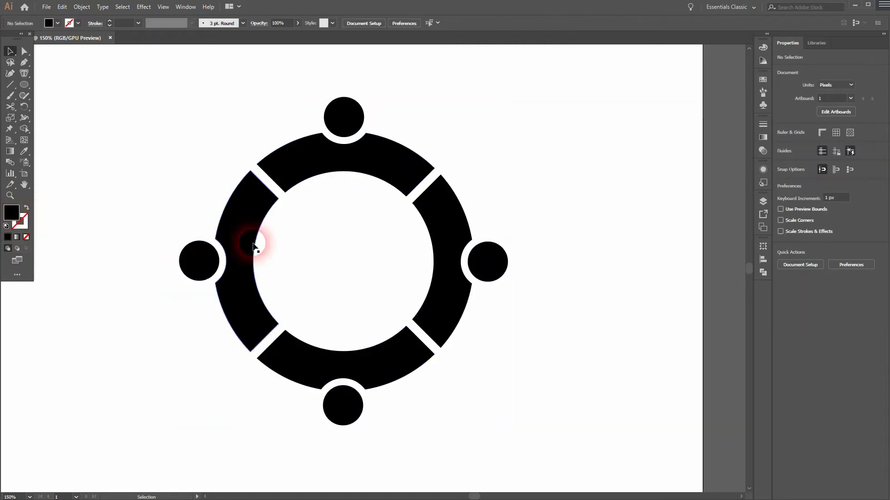
Fill the left ring segment with dark navy and the top ring segment with medium blue.
left_click(255, 247)
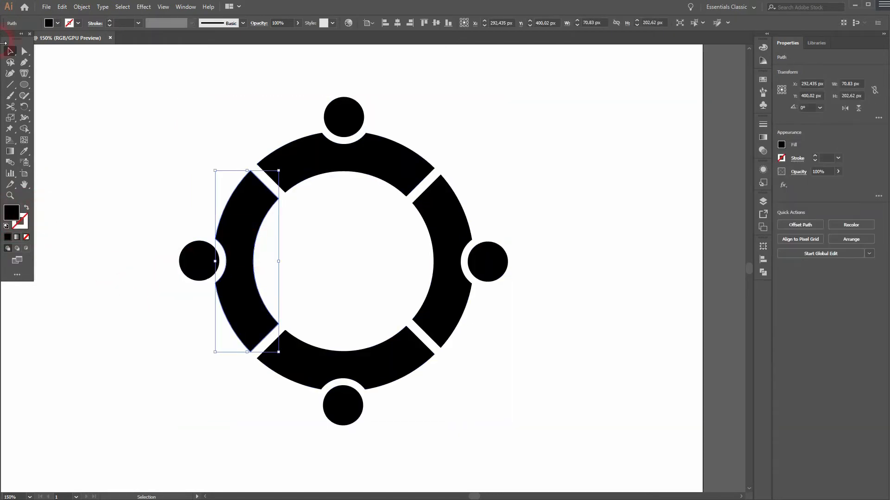
left_click(52, 25)
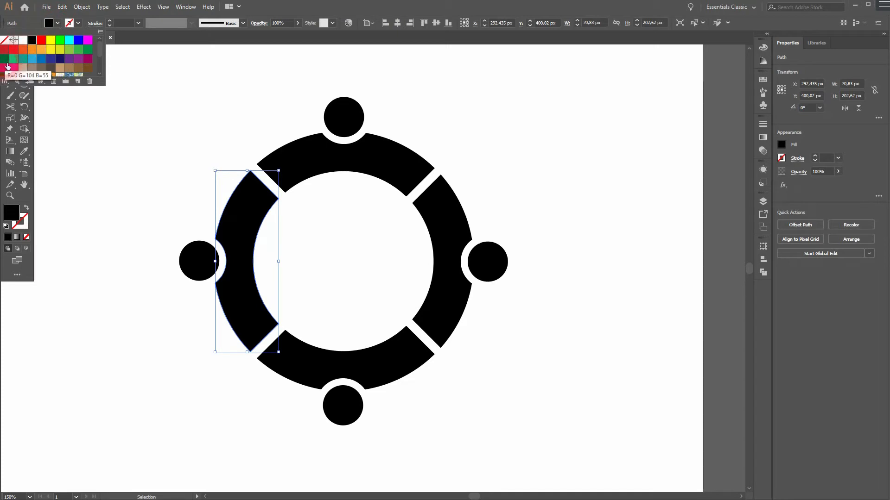
left_click(60, 59)
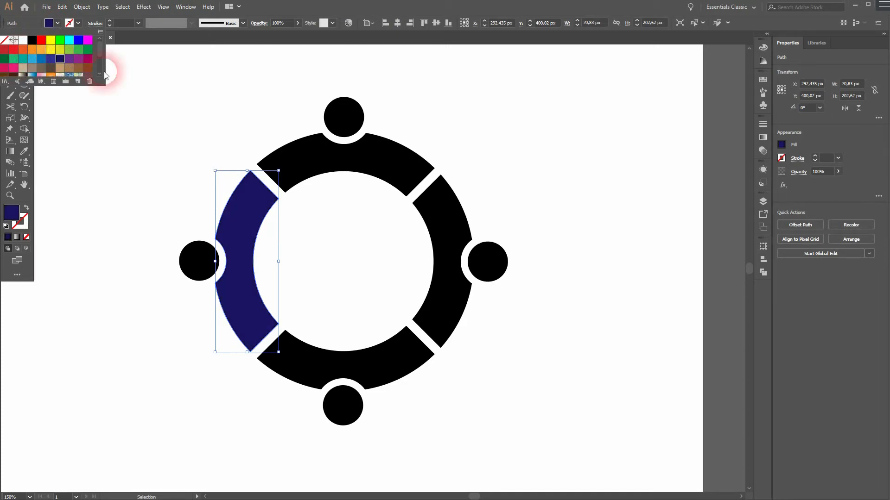
left_click(285, 147)
left_click(56, 25)
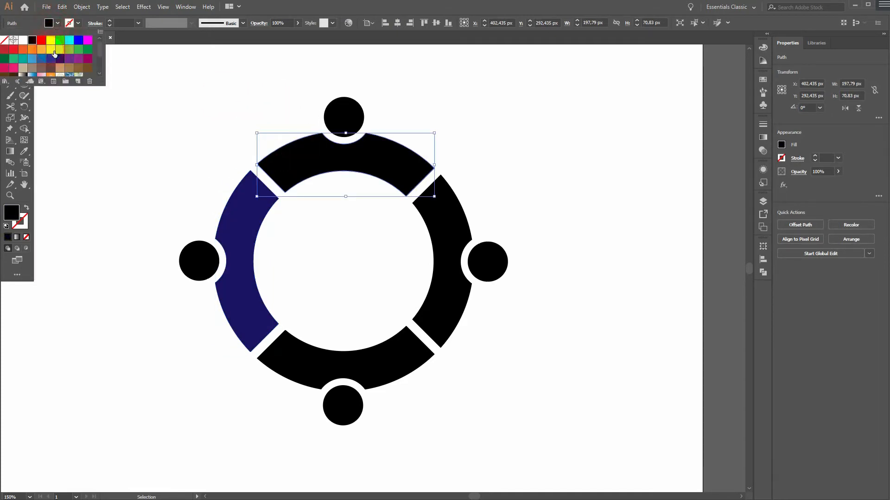
left_click(45, 59)
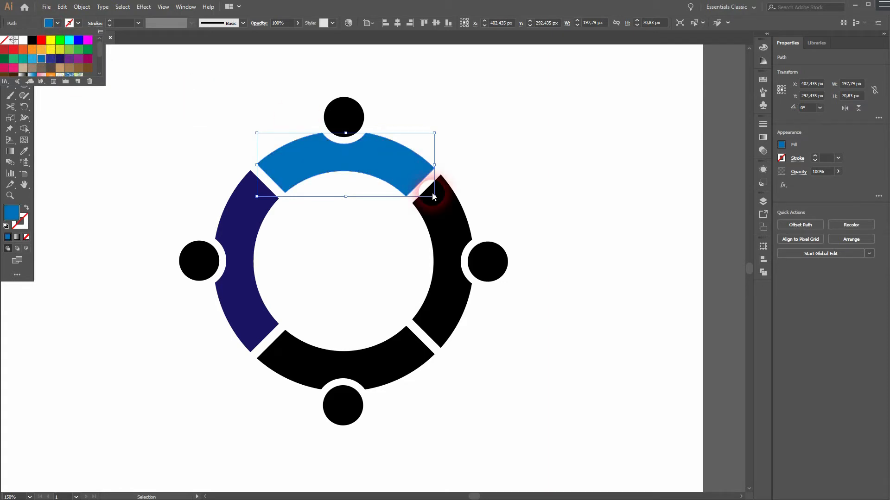
Fill the right ring segment with light blue and the bottom ring segment with teal.
left_click(464, 221)
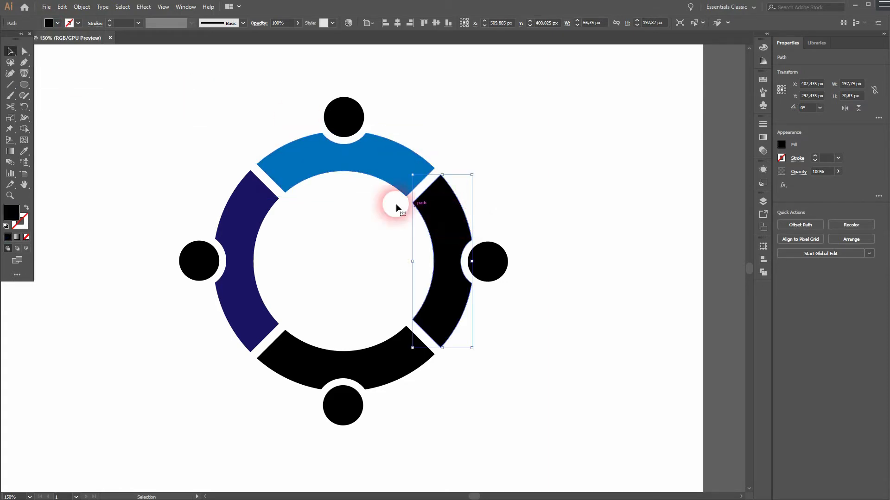
left_click(56, 24)
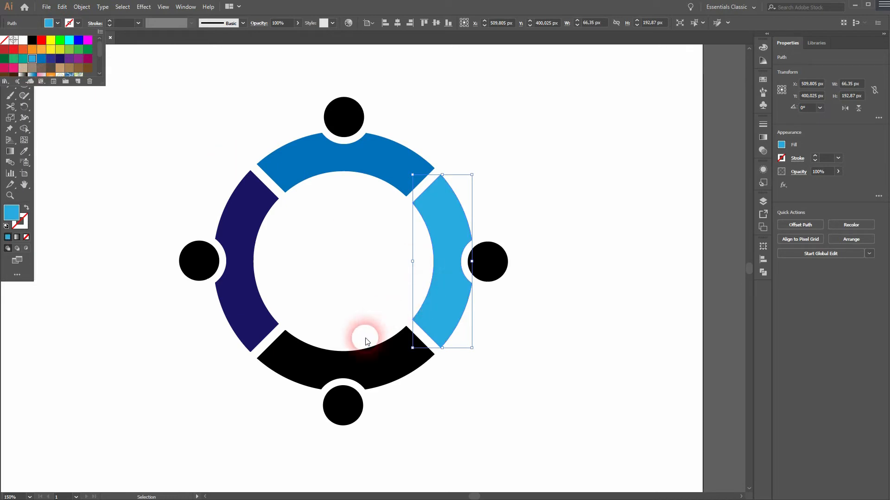
left_click(338, 357)
left_click(330, 350)
left_click(57, 23)
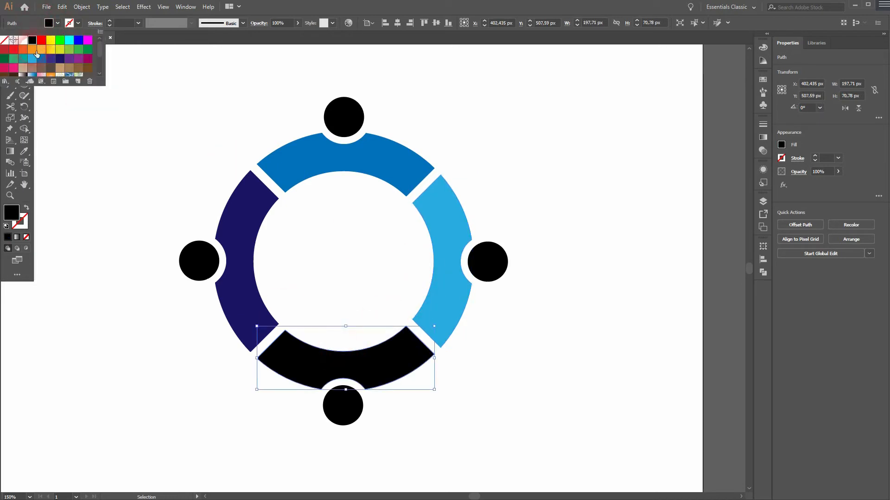
left_click(42, 68)
Fill the left small circle with teal and the top small circle with light blue.
left_click(195, 280)
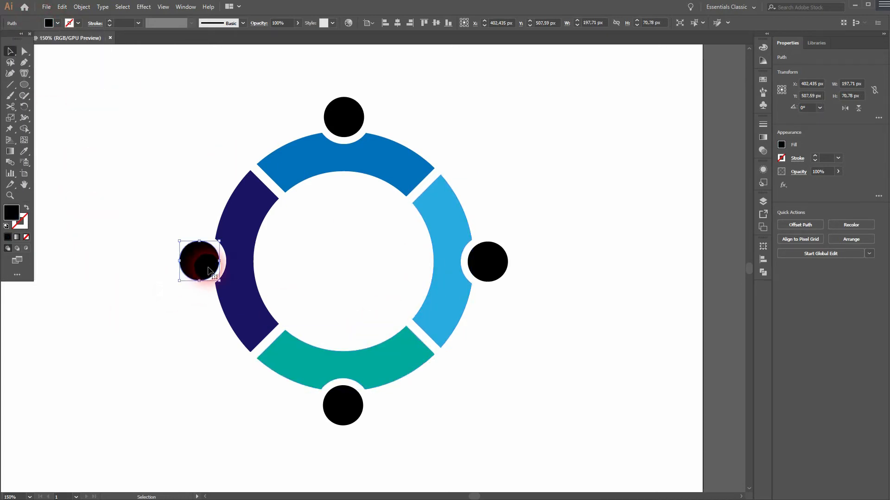
left_click(58, 23)
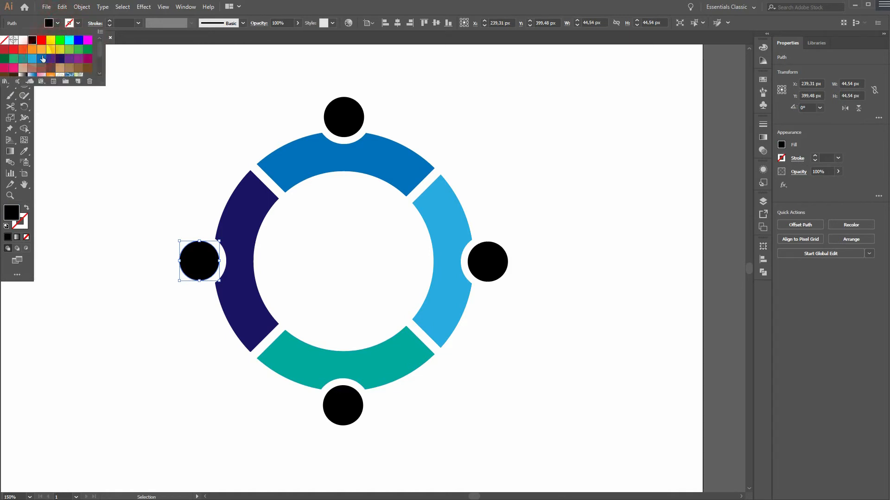
left_click(23, 60)
left_click(348, 120)
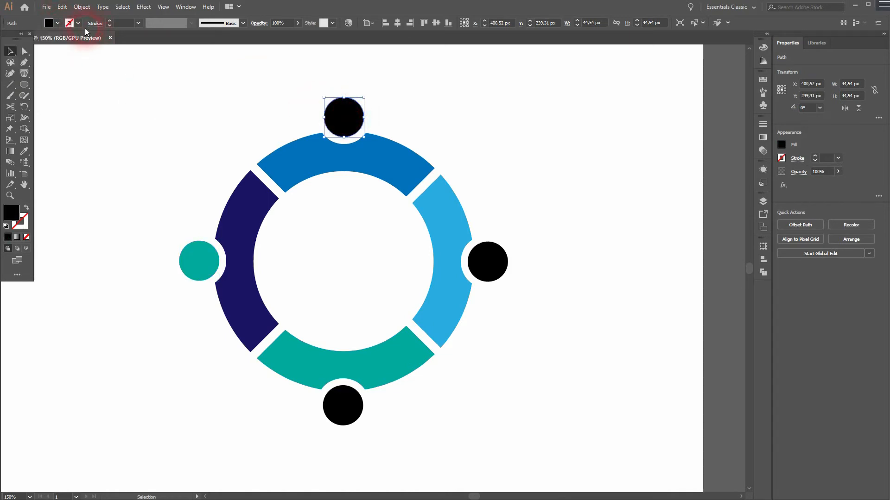
left_click(57, 23)
left_click(36, 63)
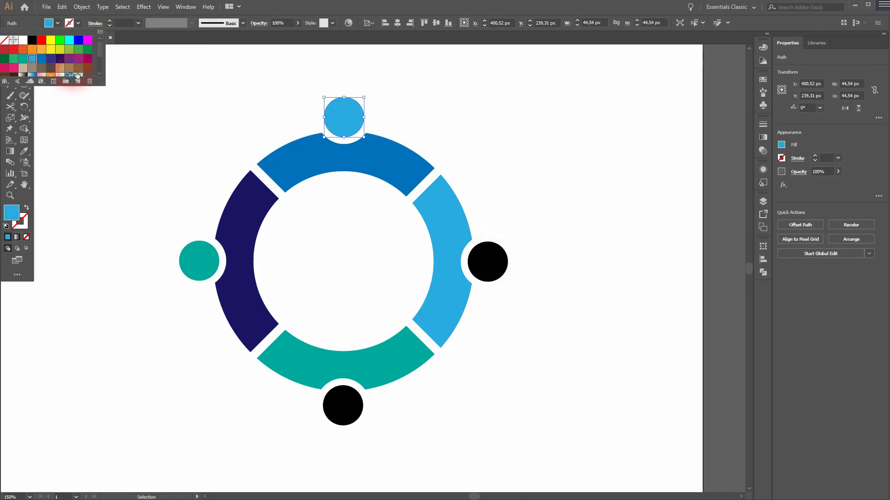
Fill the top small circle with dark navy and the right small circle with medium blue.
left_click(52, 59)
left_click(62, 60)
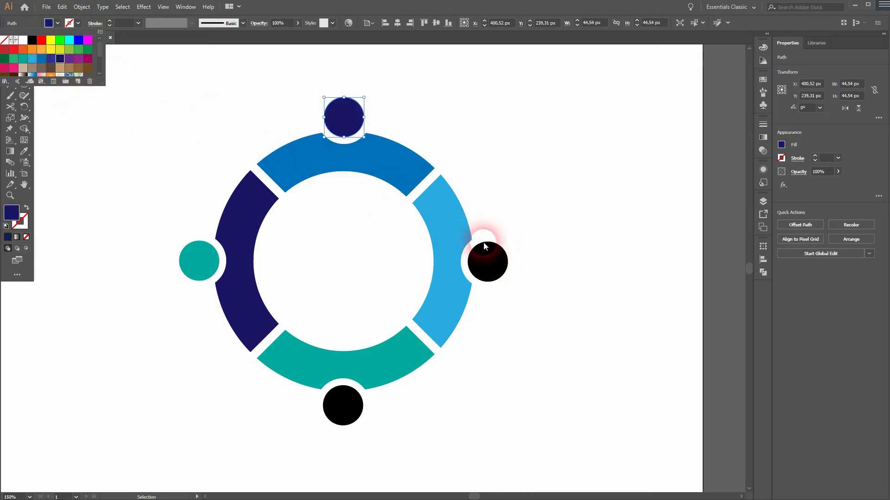
left_click(487, 261)
left_click(487, 261)
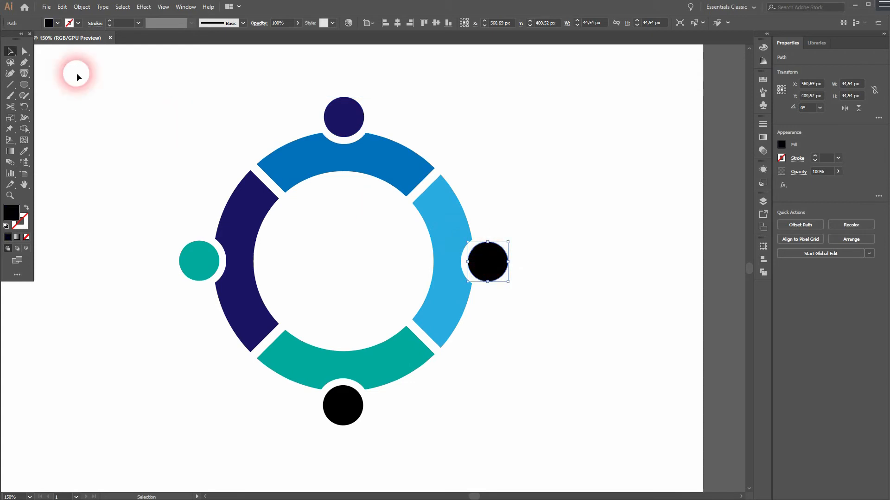
left_click(53, 22)
left_click(43, 60)
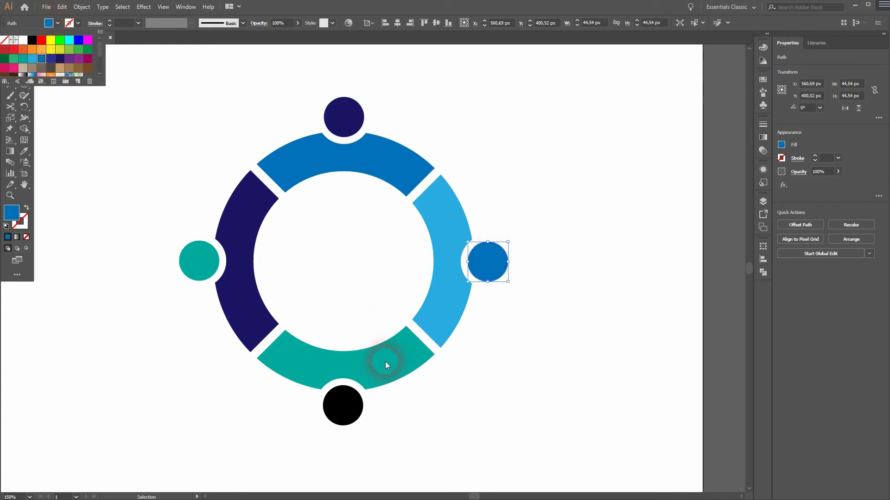
Fill the bottom small circle with light blue.
left_click(343, 404)
left_click(343, 405)
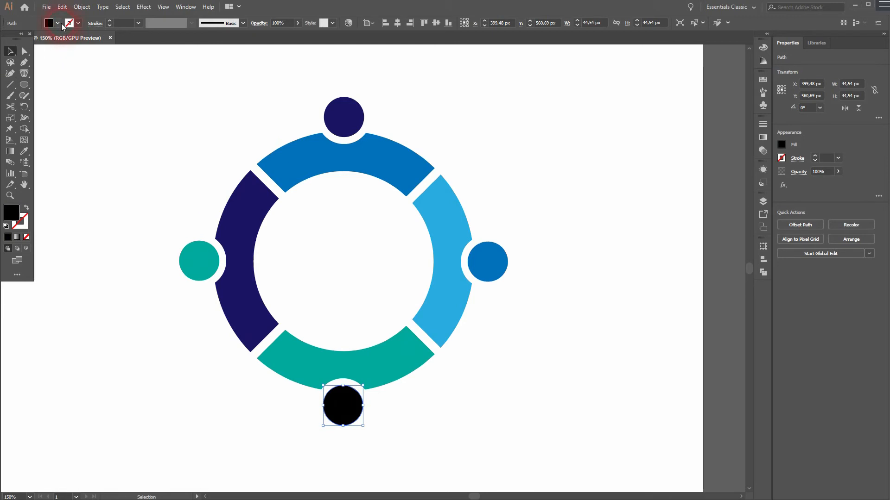
left_click(62, 24)
left_click(34, 61)
left_click(439, 131)
Recolour the left ring segment and the top small circle with the lighter indigo blue, then exit isolation mode.
left_click(238, 198)
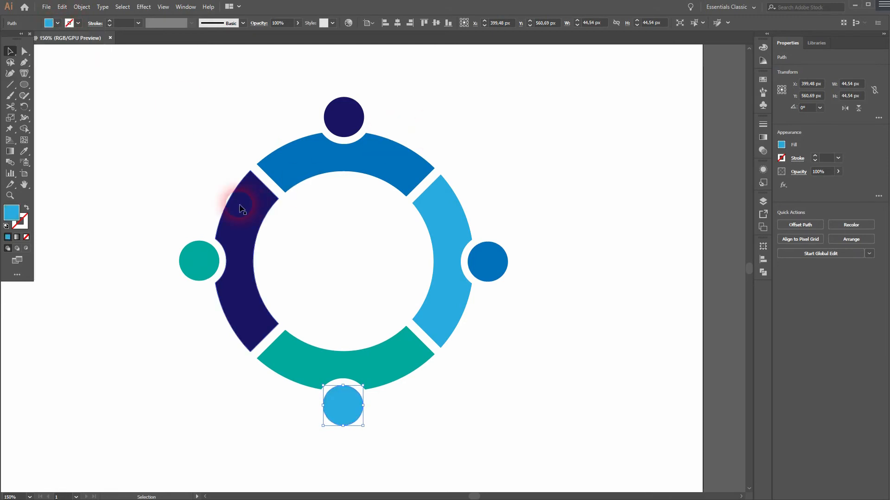
left_click(56, 25)
left_click(50, 58)
double_click(347, 112)
left_click(57, 24)
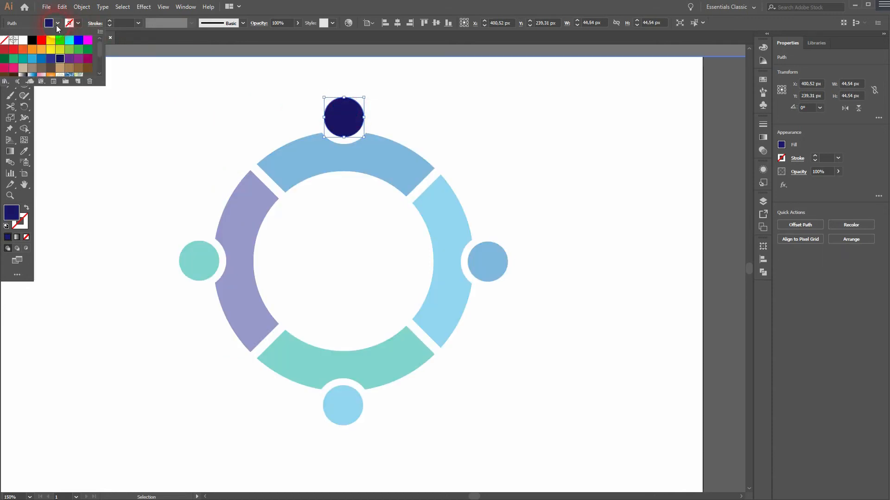
left_click(60, 65)
left_click(141, 132)
double_click(141, 134)
left_click(141, 131)
key("ctrl+1")
Group all ring segments and small circles of the logo into one object.
left_click_drag(140, 122, 451, 327)
right_click(310, 149)
left_click(368, 207)
Rotate the grouped logo, trying 30° before setting the angle to 60°, and deselect it.
left_click(819, 107)
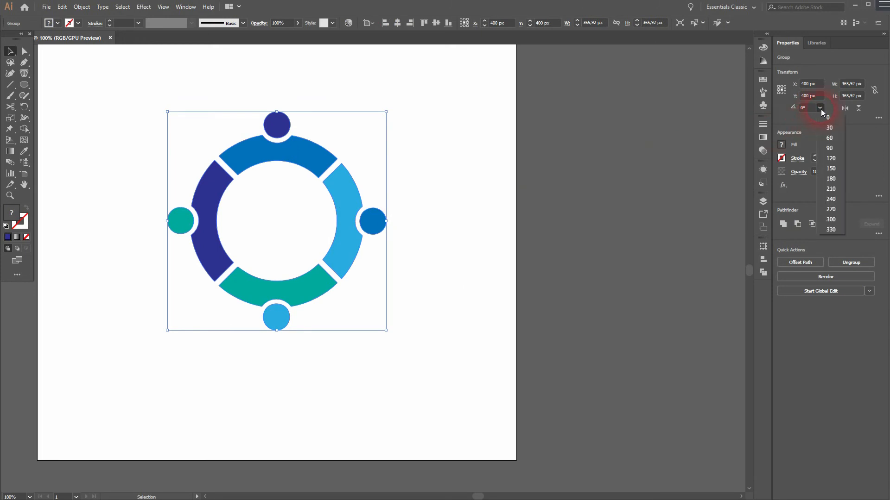
left_click(838, 130)
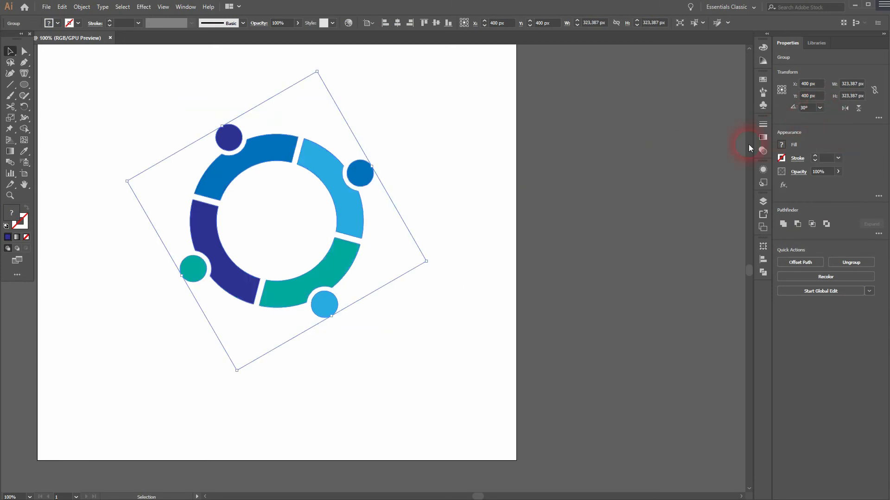
left_click(819, 108)
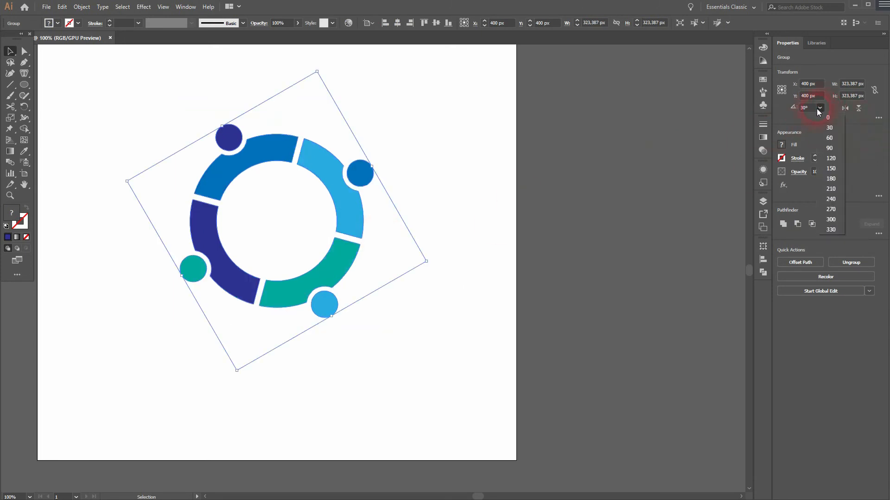
left_click(830, 137)
left_click(425, 359)
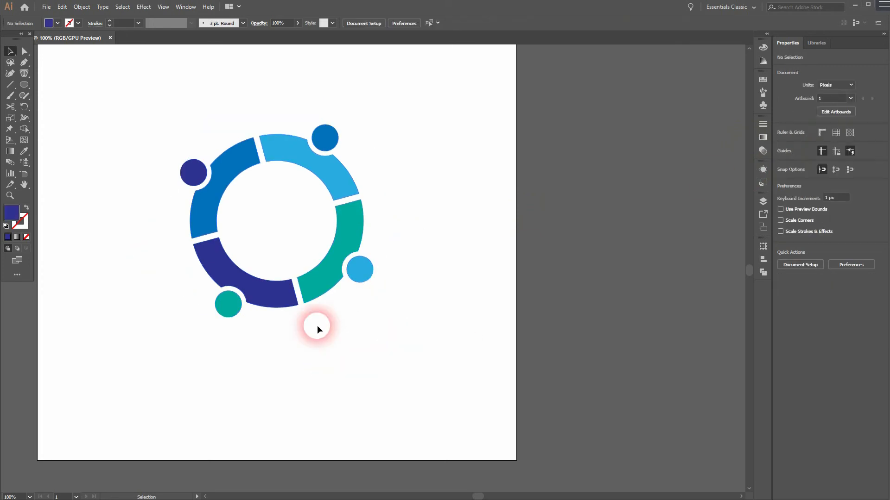
Scale the grouped logo down proportionally around its centre to about 287 px wide and high.
left_click_drag(146, 213, 212, 262)
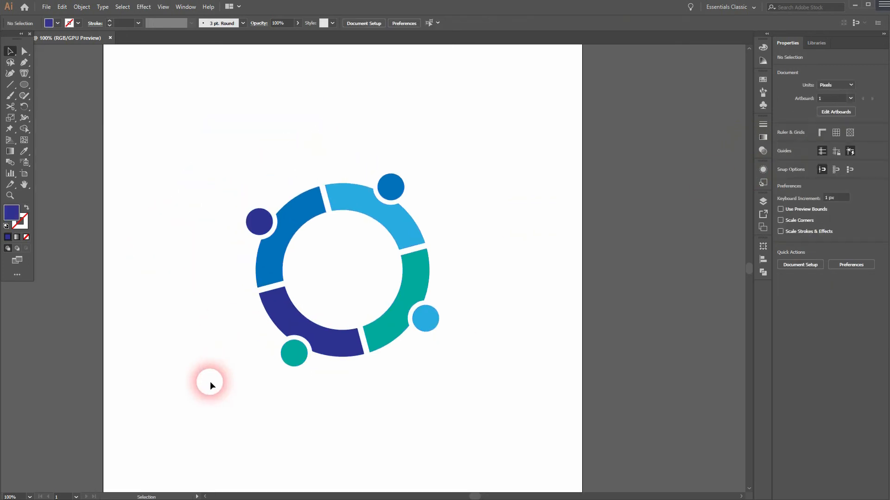
left_click_drag(209, 398, 502, 139)
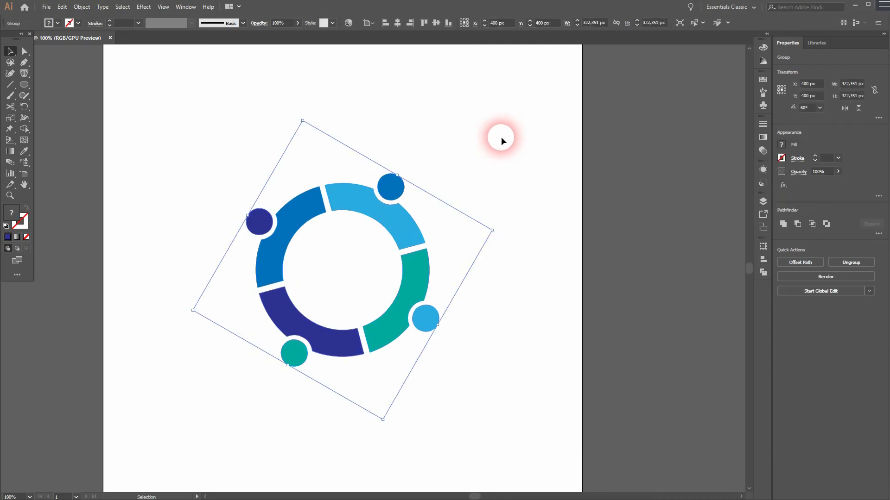
left_click_drag(494, 237, 479, 237)
left_click(530, 284)
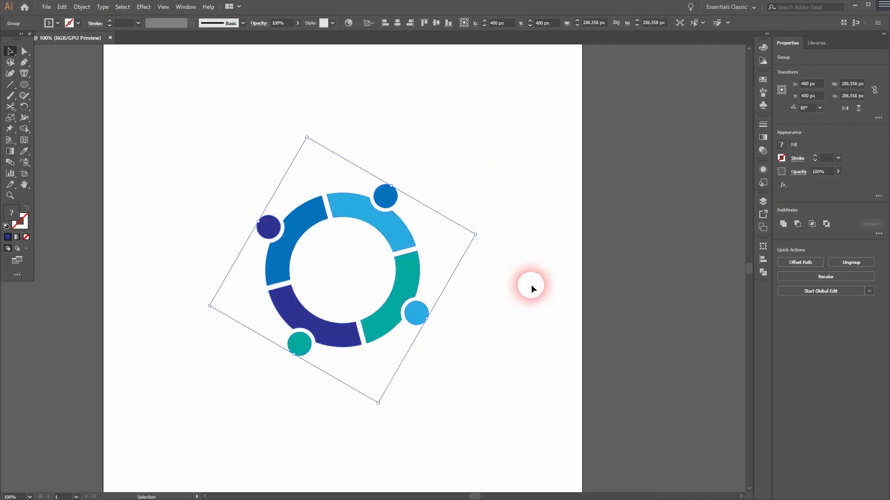